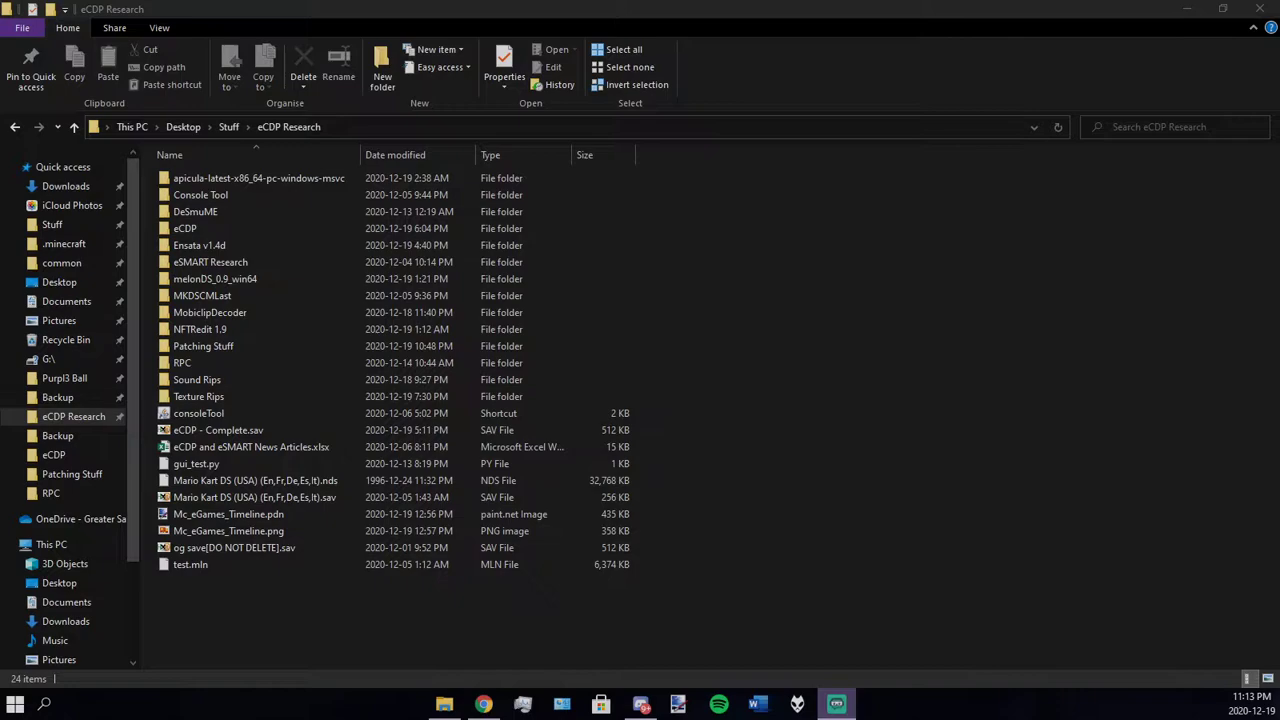
# Open Task Manager in detailed view and move it to the right side of the screen
pyautogui.hotkey('ctrl', 'shift', 'Escape')
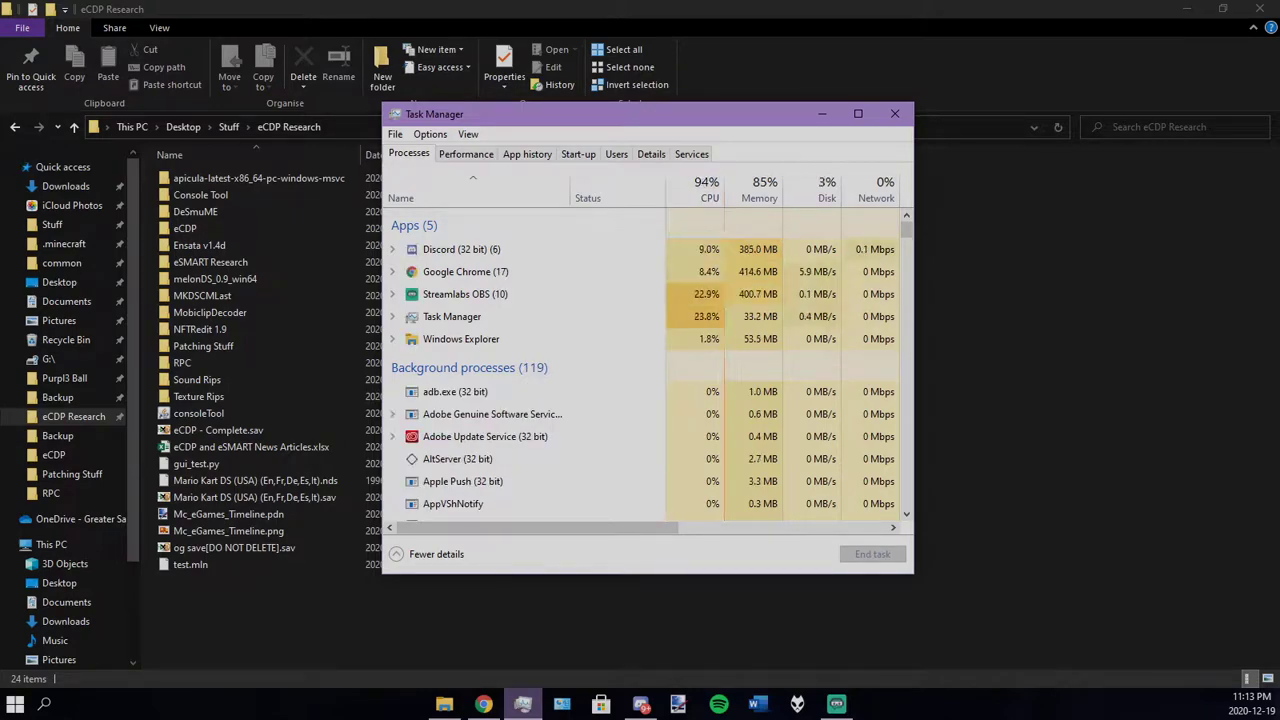
pyautogui.click(651, 154)
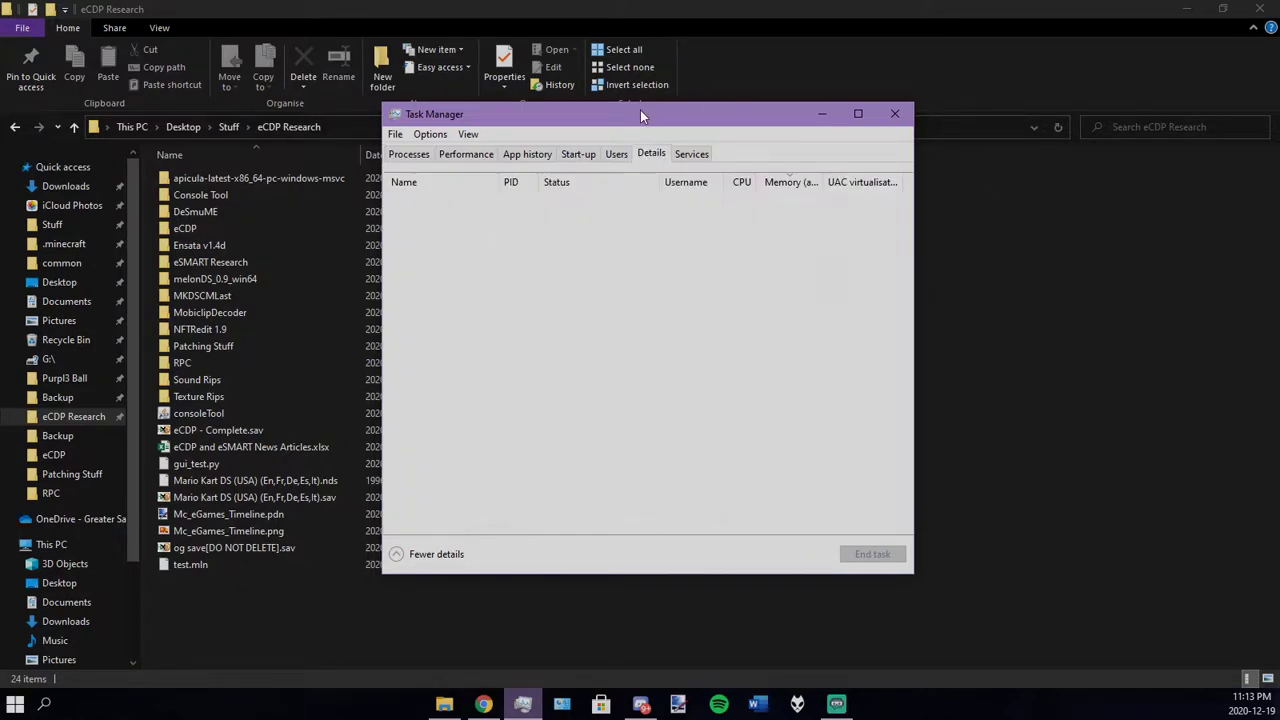
pyautogui.moveTo(639, 115); pyautogui.dragTo(1279, 96)
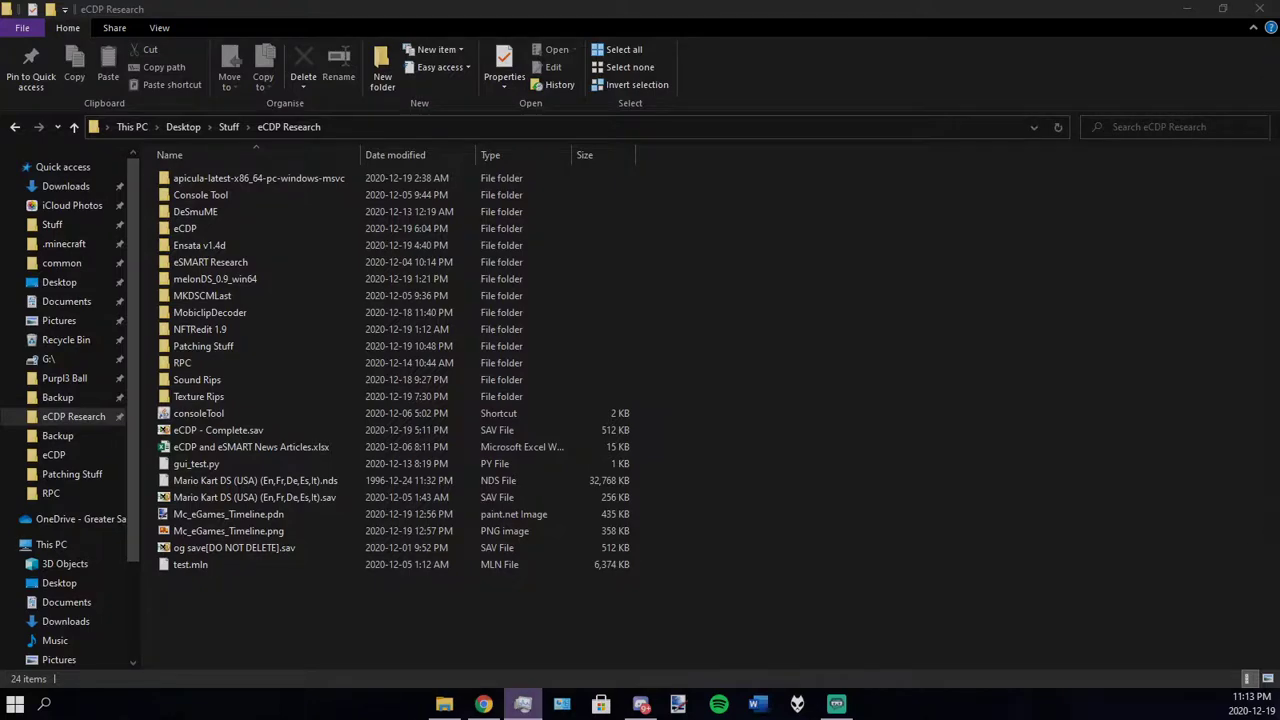
# Launch melonDS.exe from the melonDS_0.9_win64 folder and browse Open ROM up to eCDP Research
pyautogui.doubleClick(214, 279)
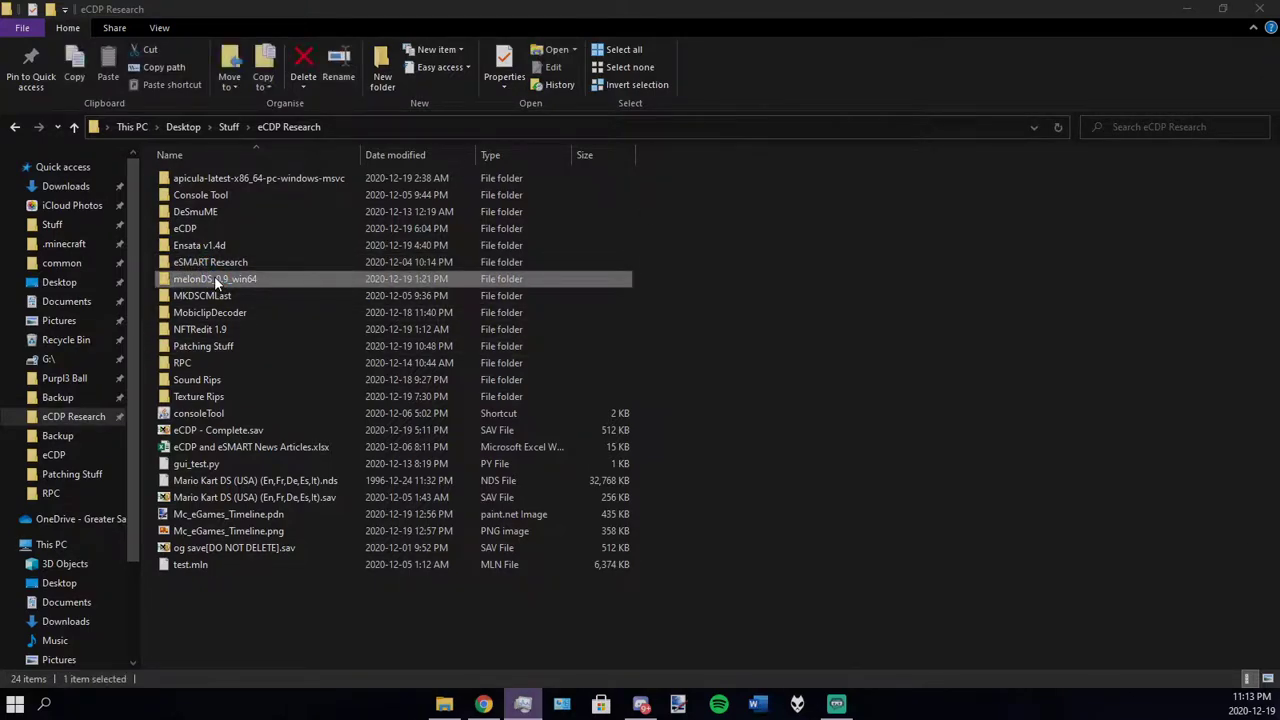
pyautogui.doubleClick(200, 181)
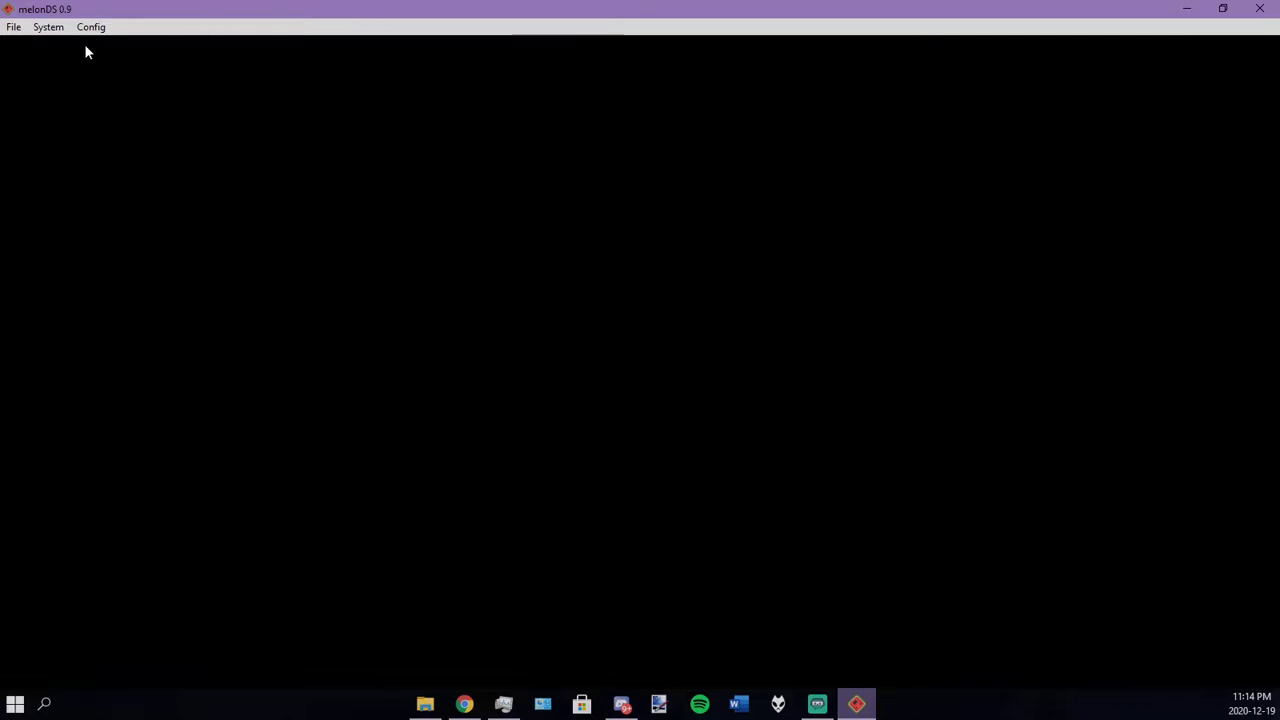
pyautogui.click(48, 27)
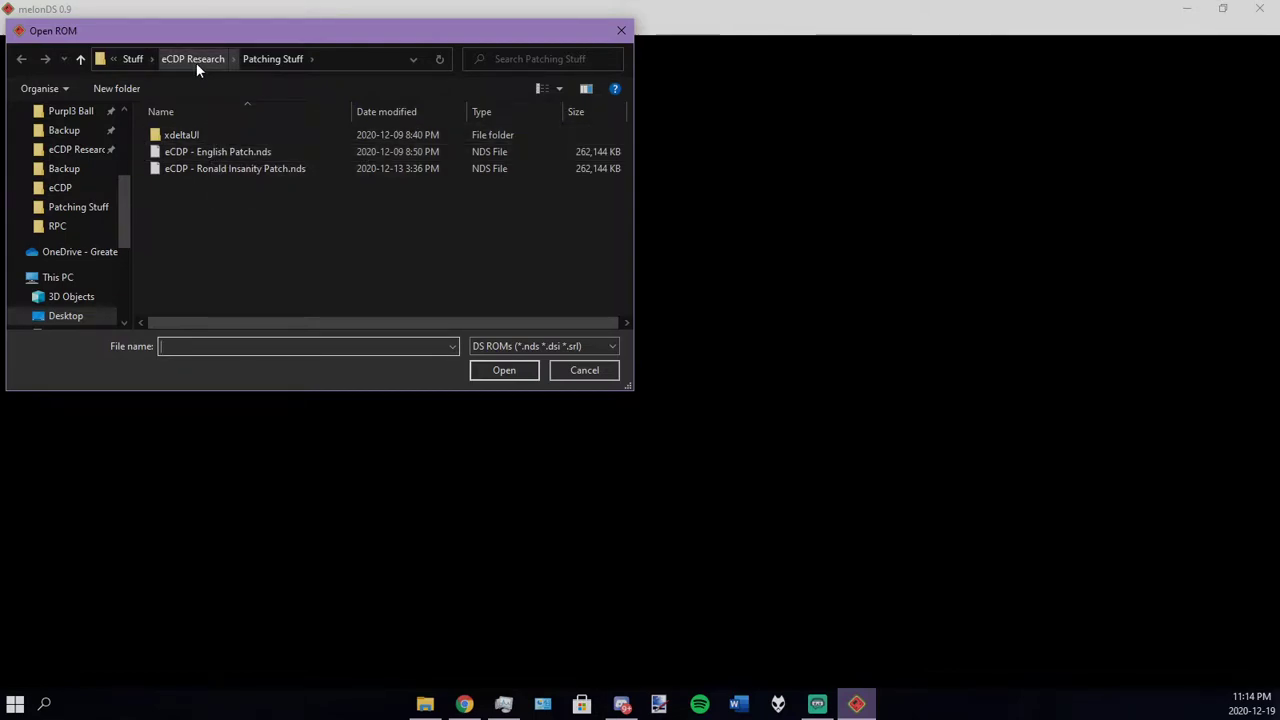
pyautogui.click(196, 62)
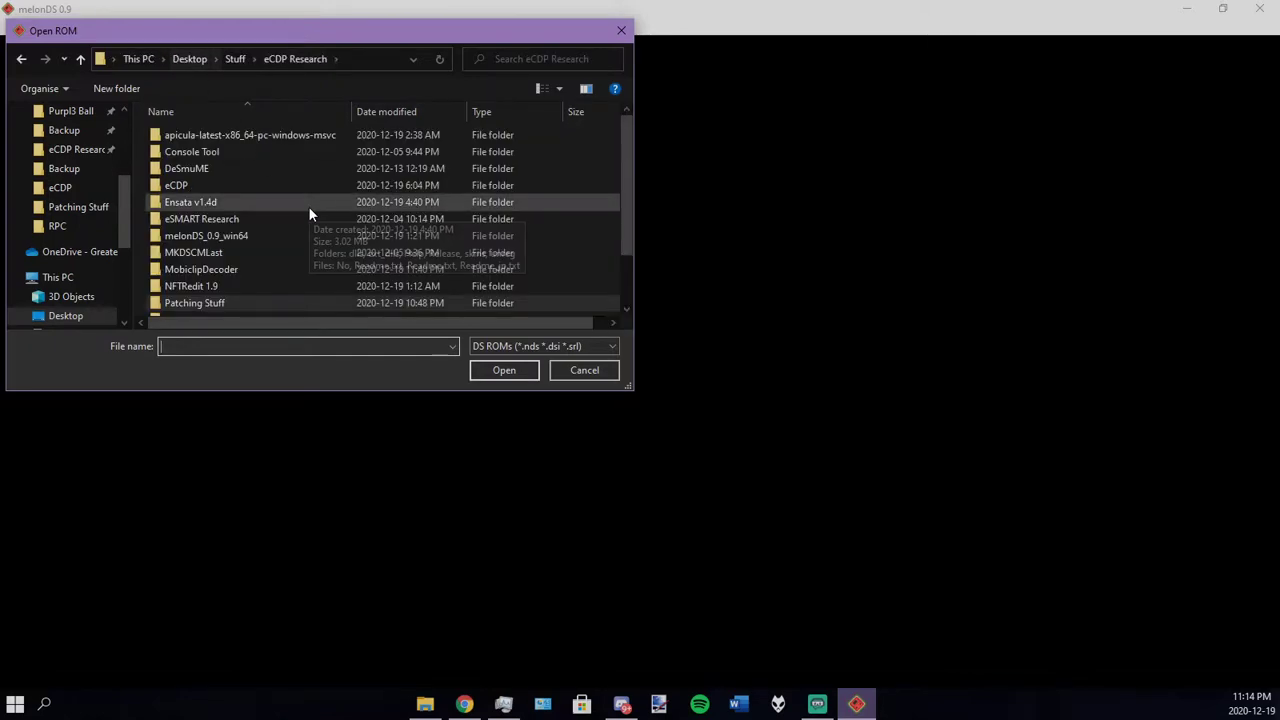
# Boot eCDP.nds from the eCDP folder and choose password sign-in (パスワード入力)
pyautogui.doubleClick(229, 183)
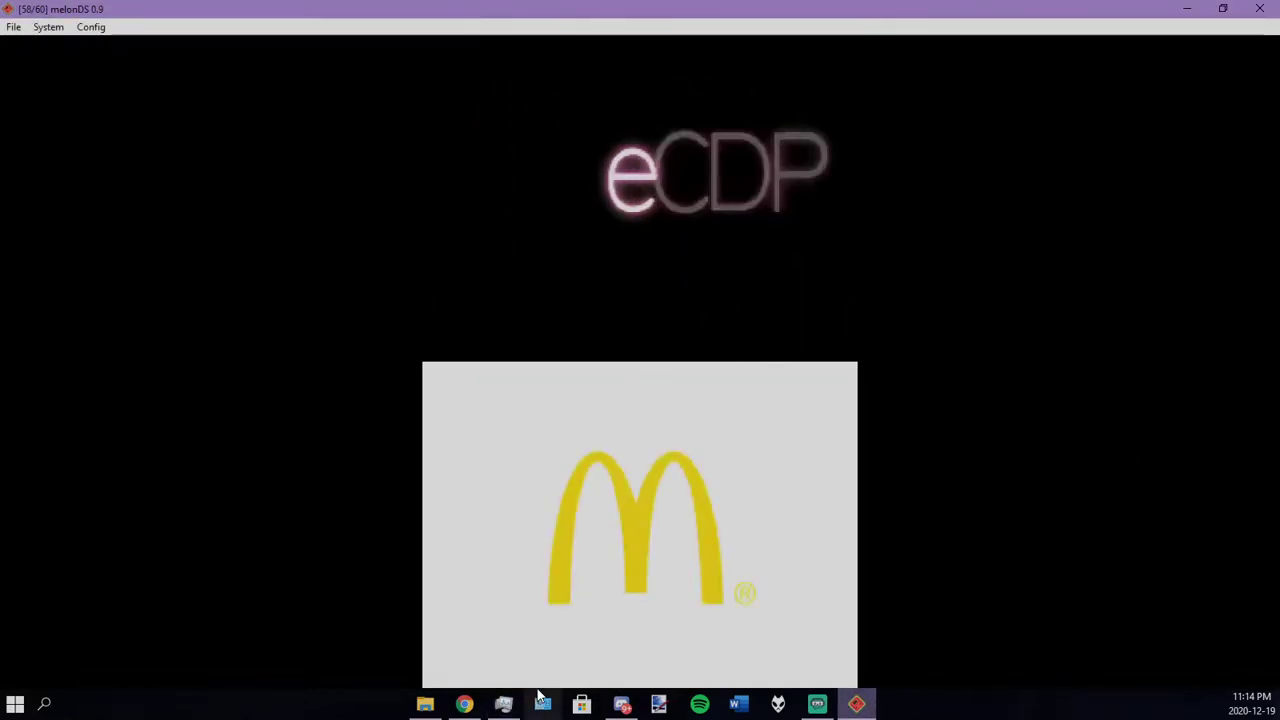
pyautogui.click(634, 468)
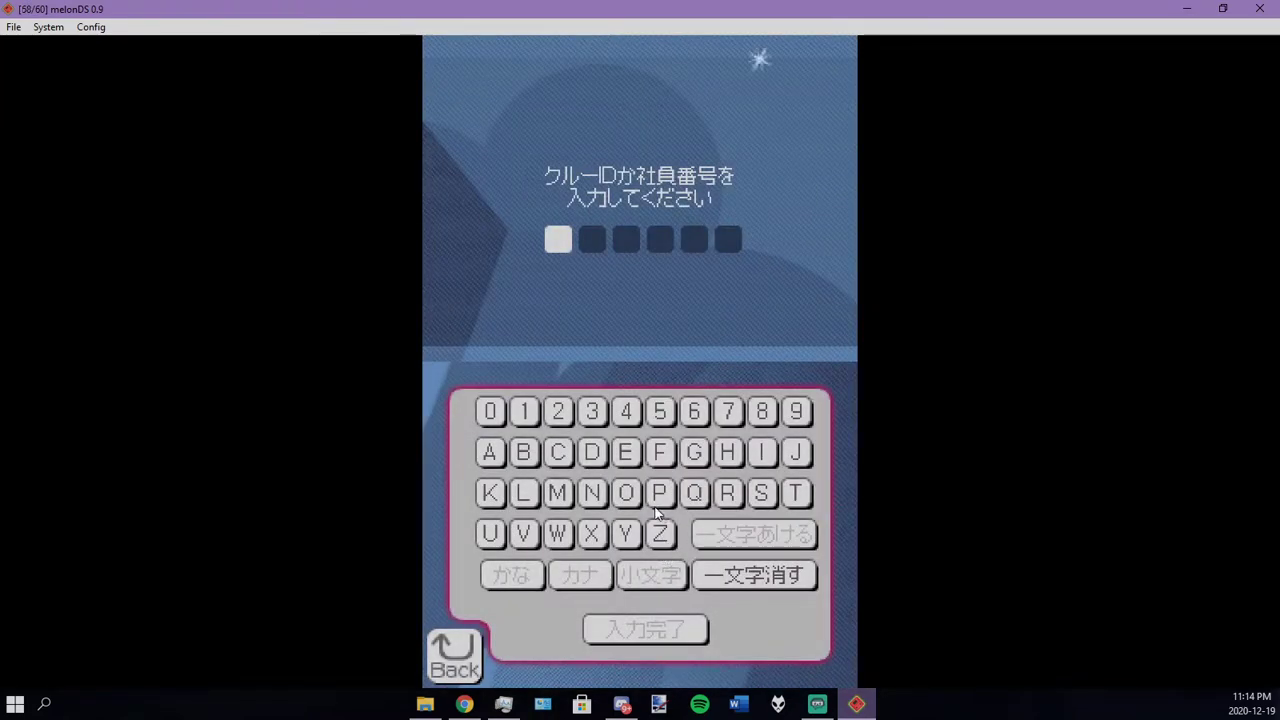
# Enter the crew ID on the on-screen keyboard, confirm with 入力完了, and enter the password
pyautogui.click(659, 493)
pyautogui.click(489, 533)
pyautogui.click(727, 493)
pyautogui.click(659, 493)
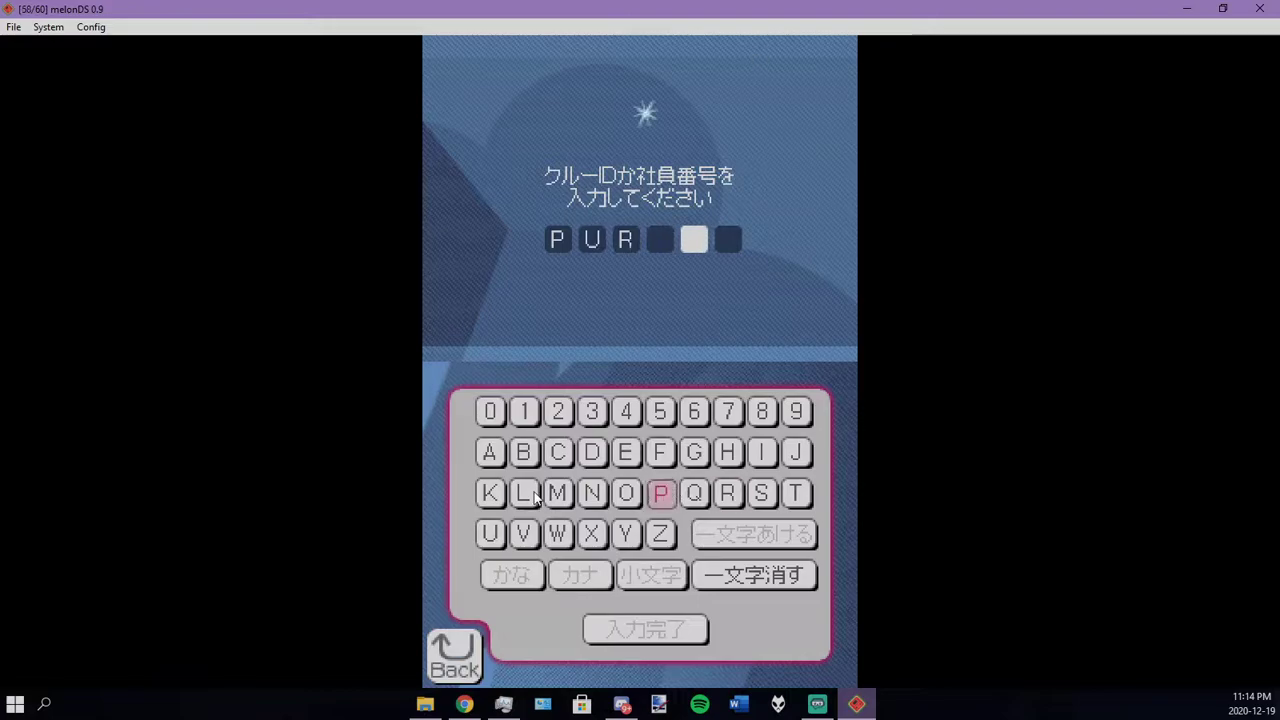
pyautogui.click(523, 493)
pyautogui.click(592, 412)
pyautogui.click(655, 629)
pyautogui.click(491, 411)
pyautogui.click(491, 411)
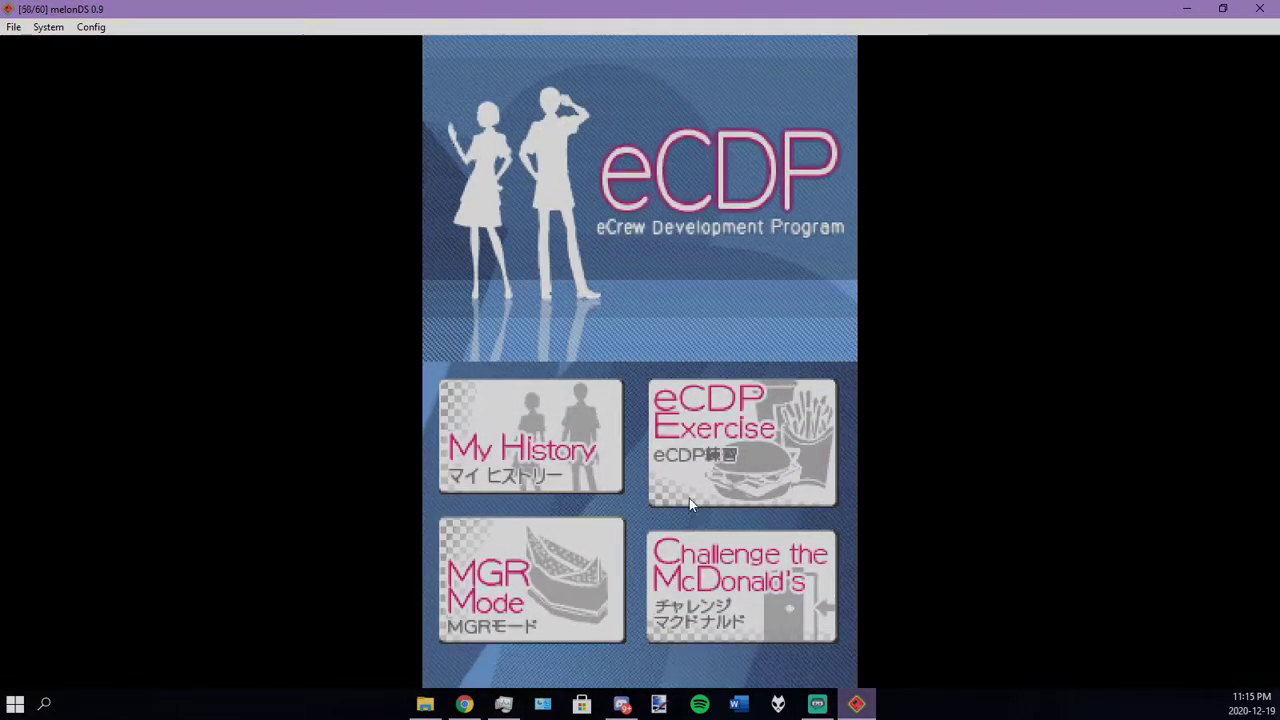
# Reset the game via System > Reset and enter the employee number, confirming with 入力完了
pyautogui.click(55, 28)
pyautogui.click(102, 63)
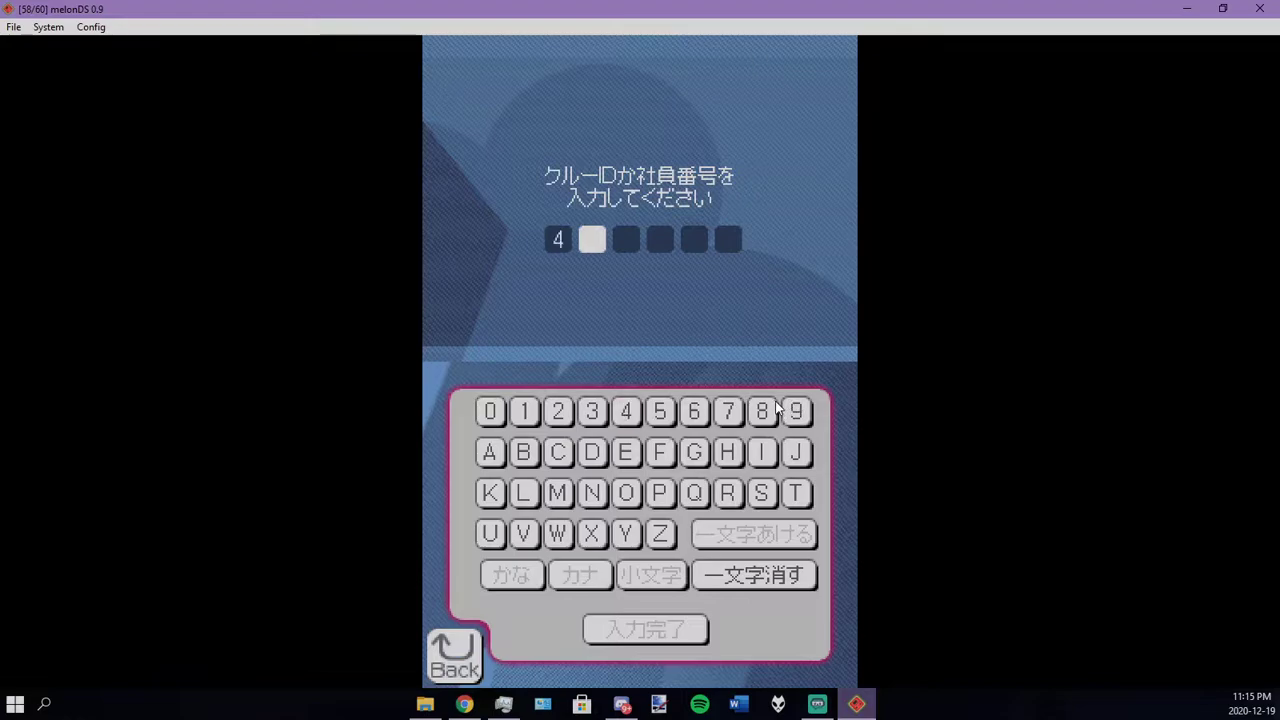
pyautogui.click(762, 411)
pyautogui.click(558, 411)
pyautogui.click(660, 411)
pyautogui.click(490, 411)
pyautogui.click(490, 411)
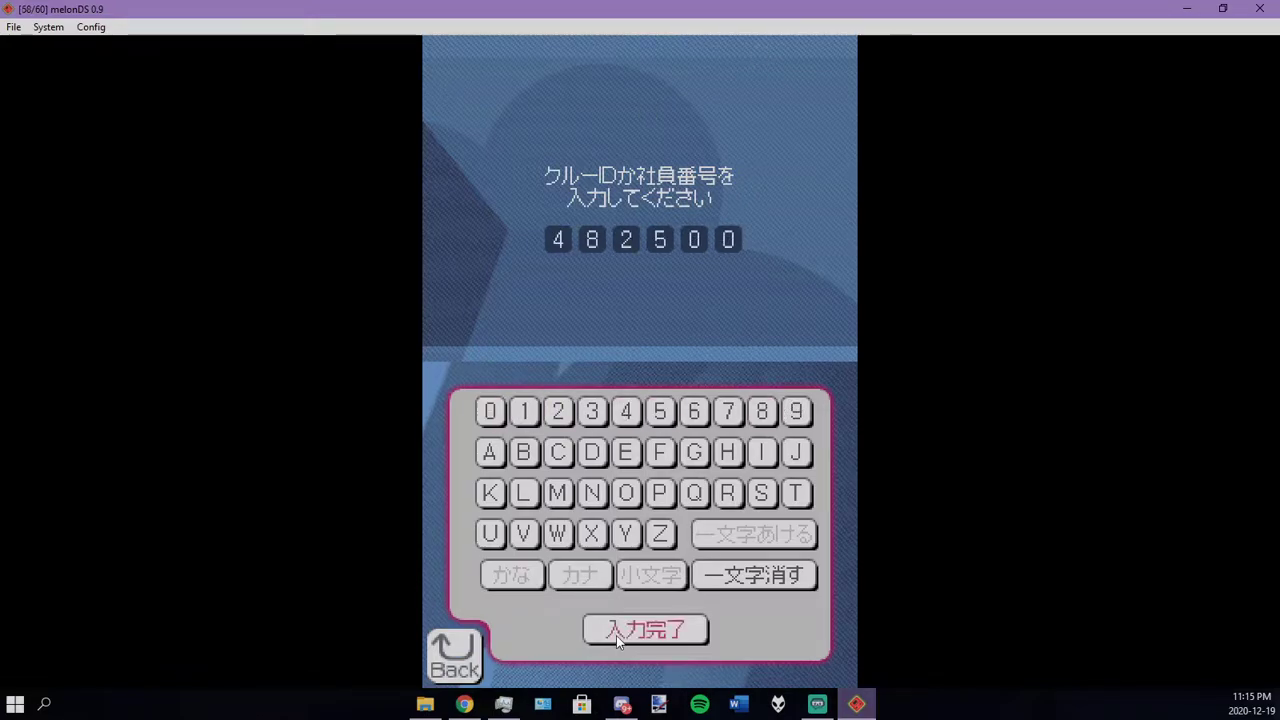
pyautogui.click(616, 630)
# Enter the password digits for the employee number
pyautogui.click(627, 411)
pyautogui.click(762, 411)
pyautogui.click(558, 411)
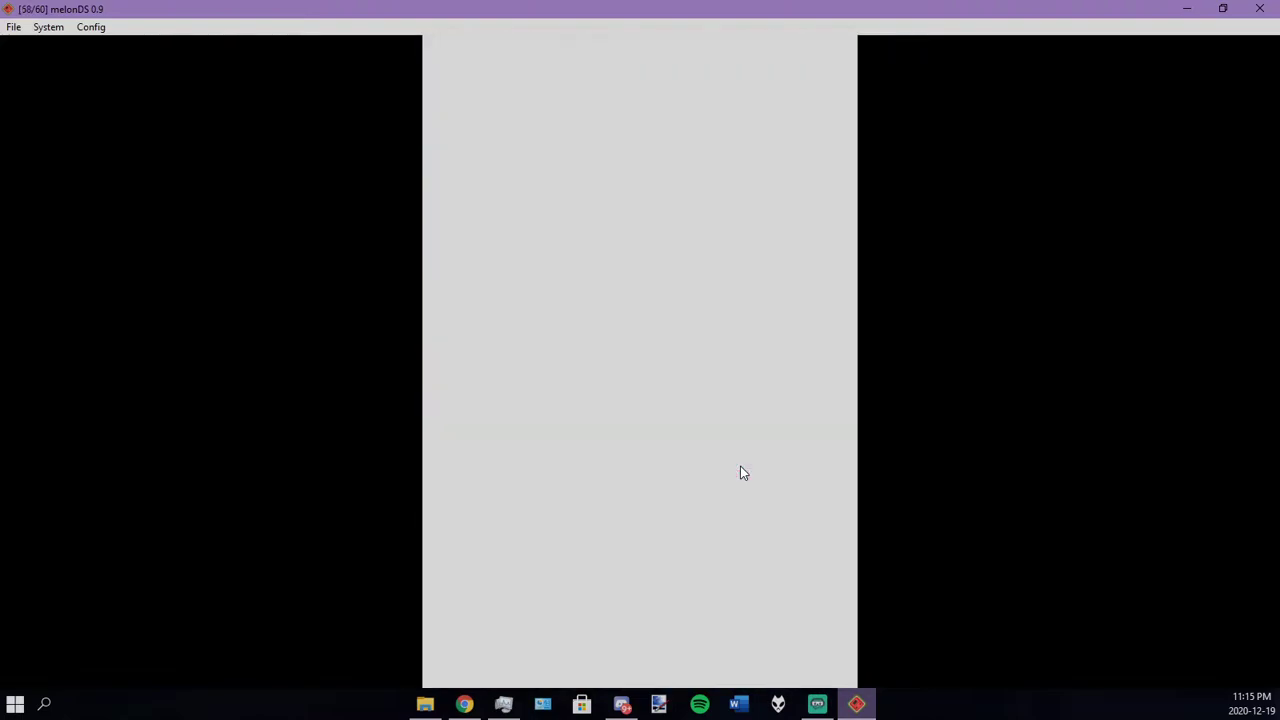
# Set eCDP's connection restriction (接続制限) to OFF and save it
pyautogui.click(686, 540)
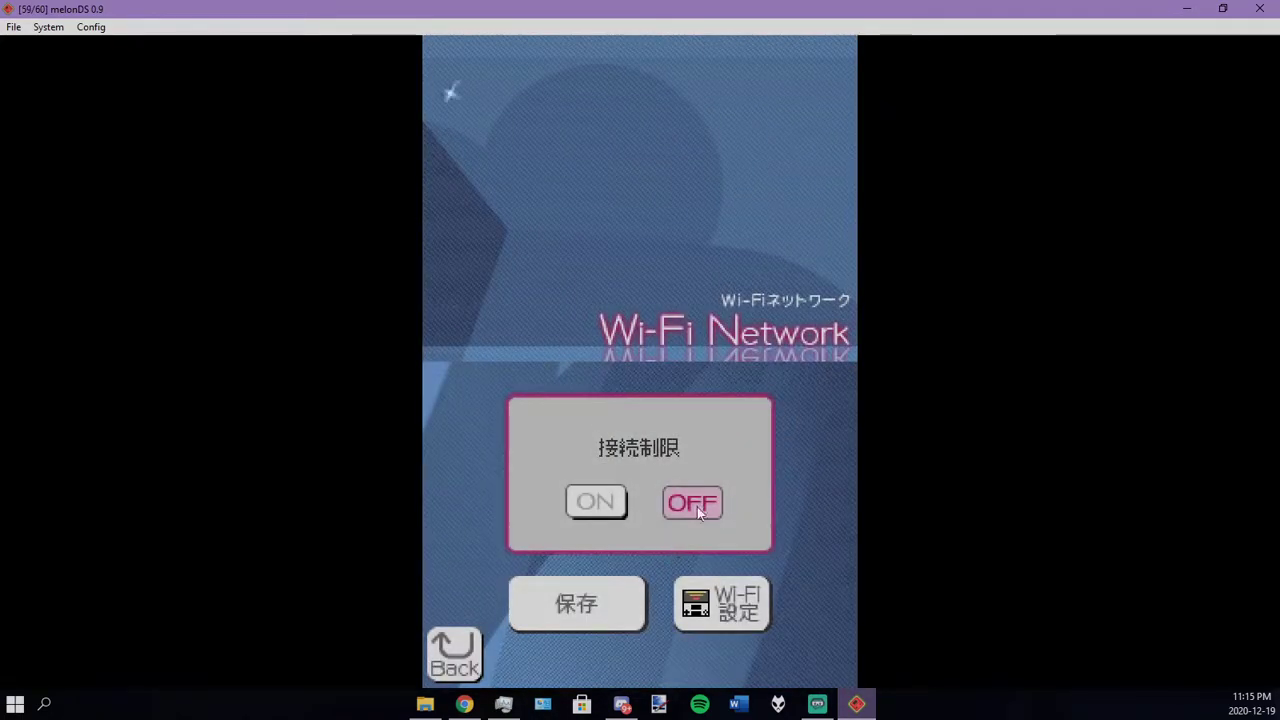
pyautogui.click(696, 507)
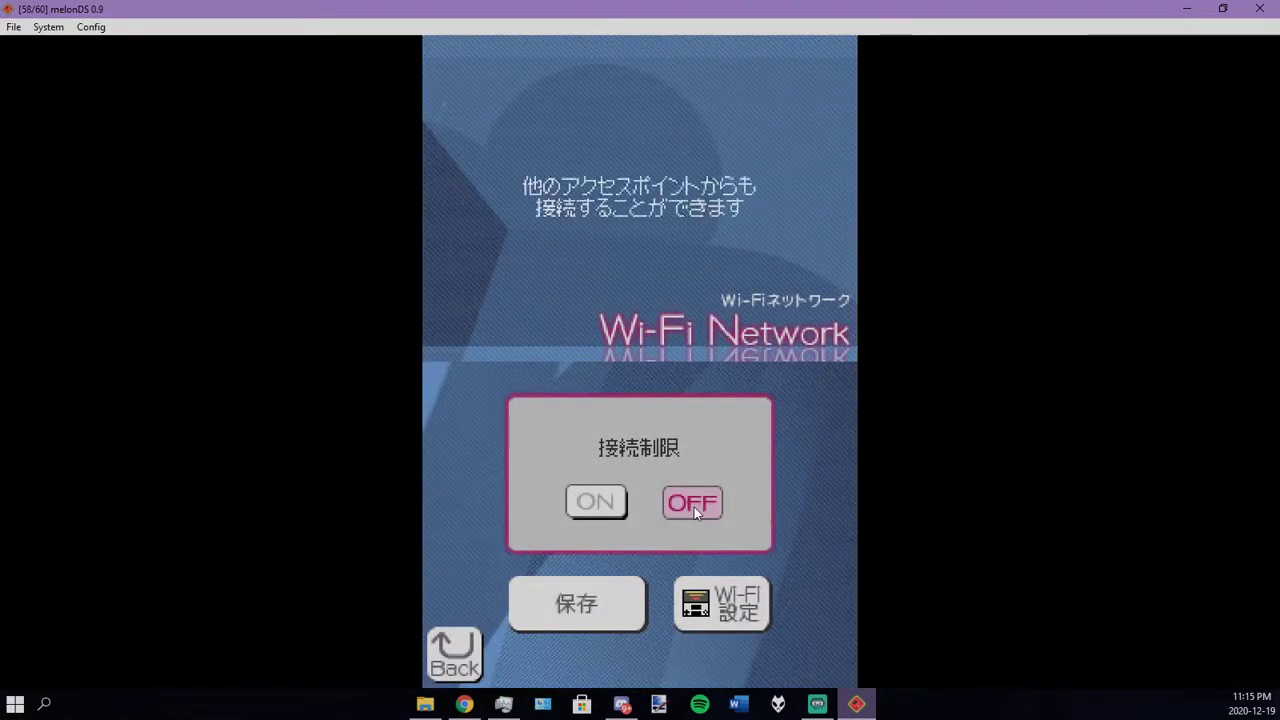
pyautogui.click(581, 600)
# Go into Wi-Fi設定 > Wi-Fi 接続先設定 and choose connection slot 1 (接続先1)
pyautogui.click(714, 602)
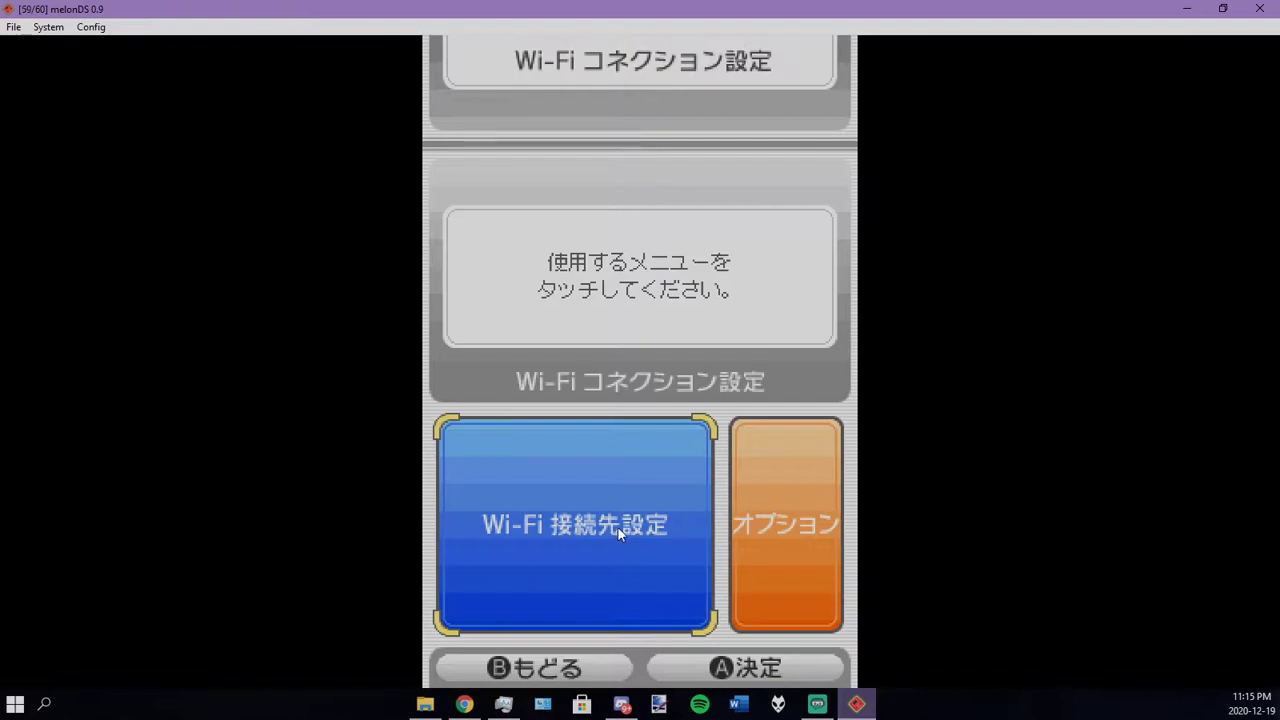
pyautogui.click(567, 508)
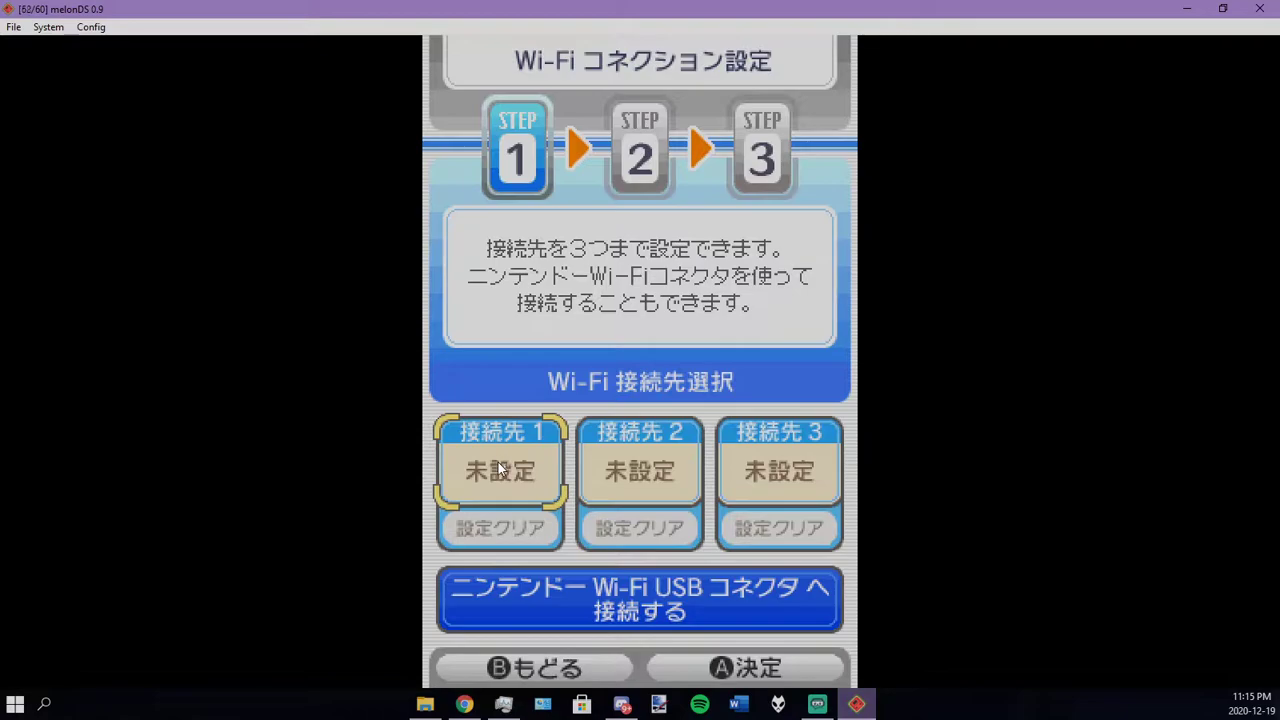
pyautogui.click(498, 467)
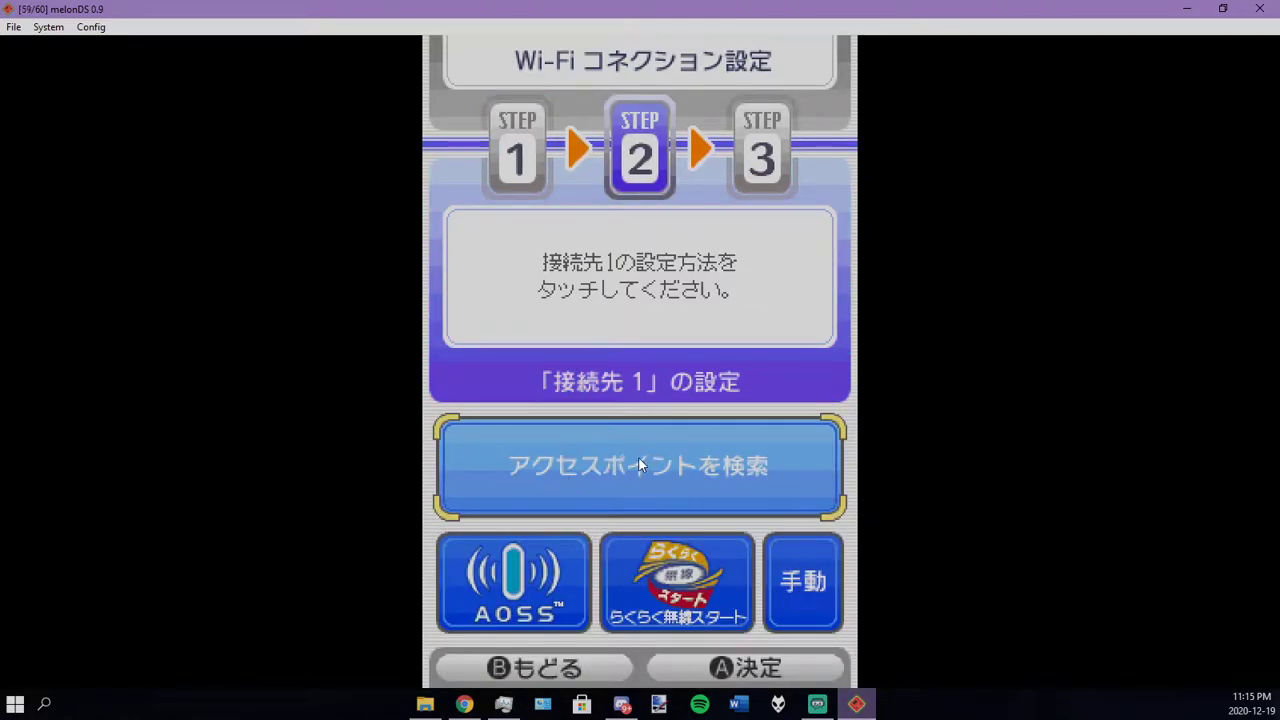
# Search access points, pick melonAP for connection 1, and save to run the connection test
pyautogui.click(639, 467)
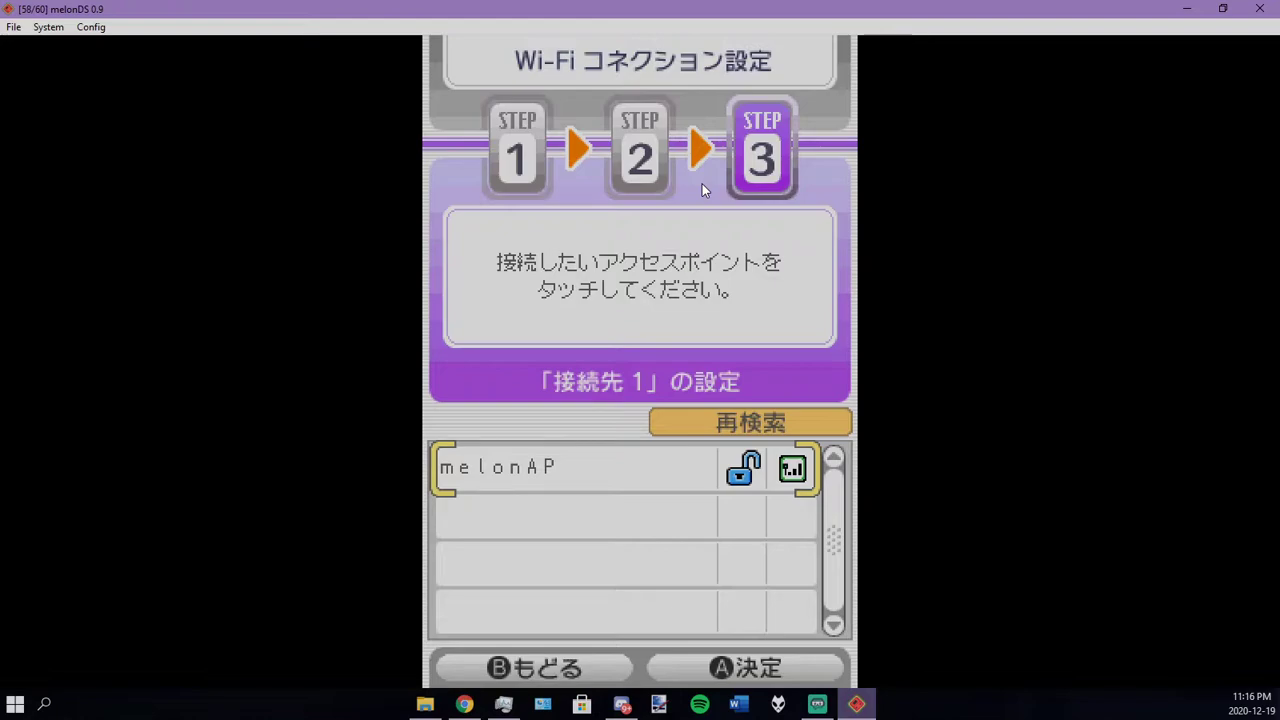
pyautogui.click(515, 470)
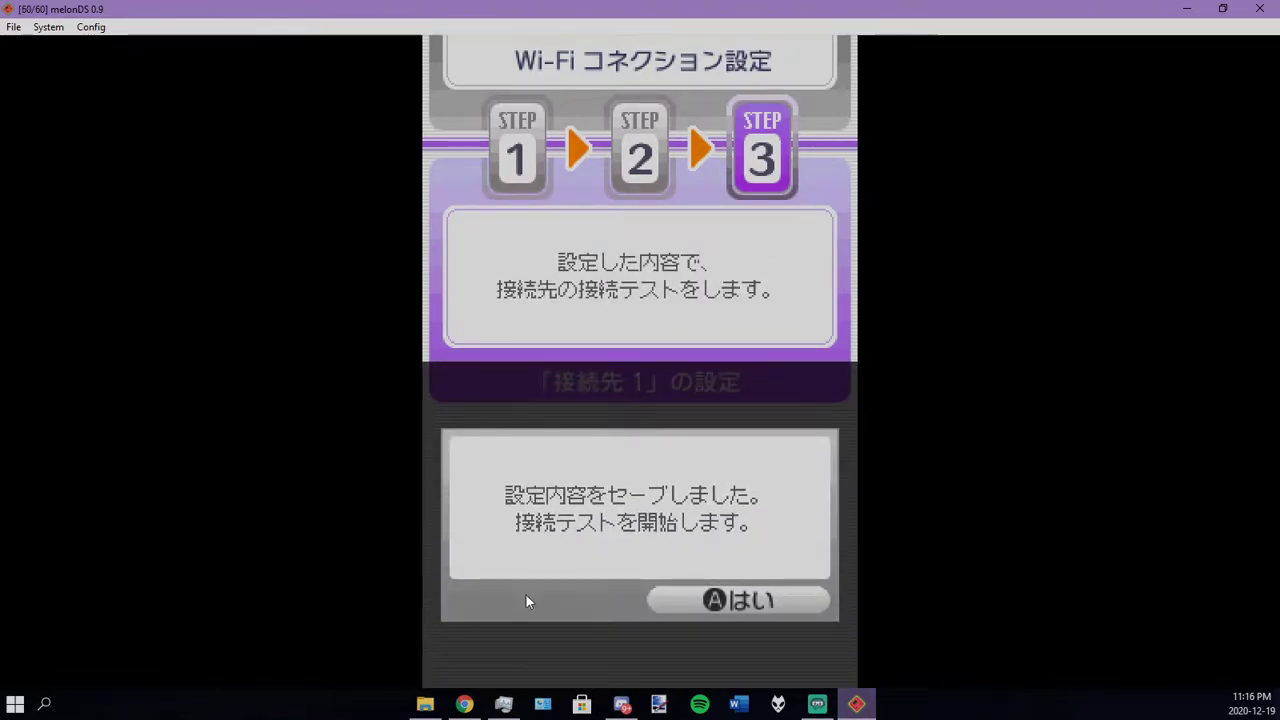
pyautogui.click(729, 599)
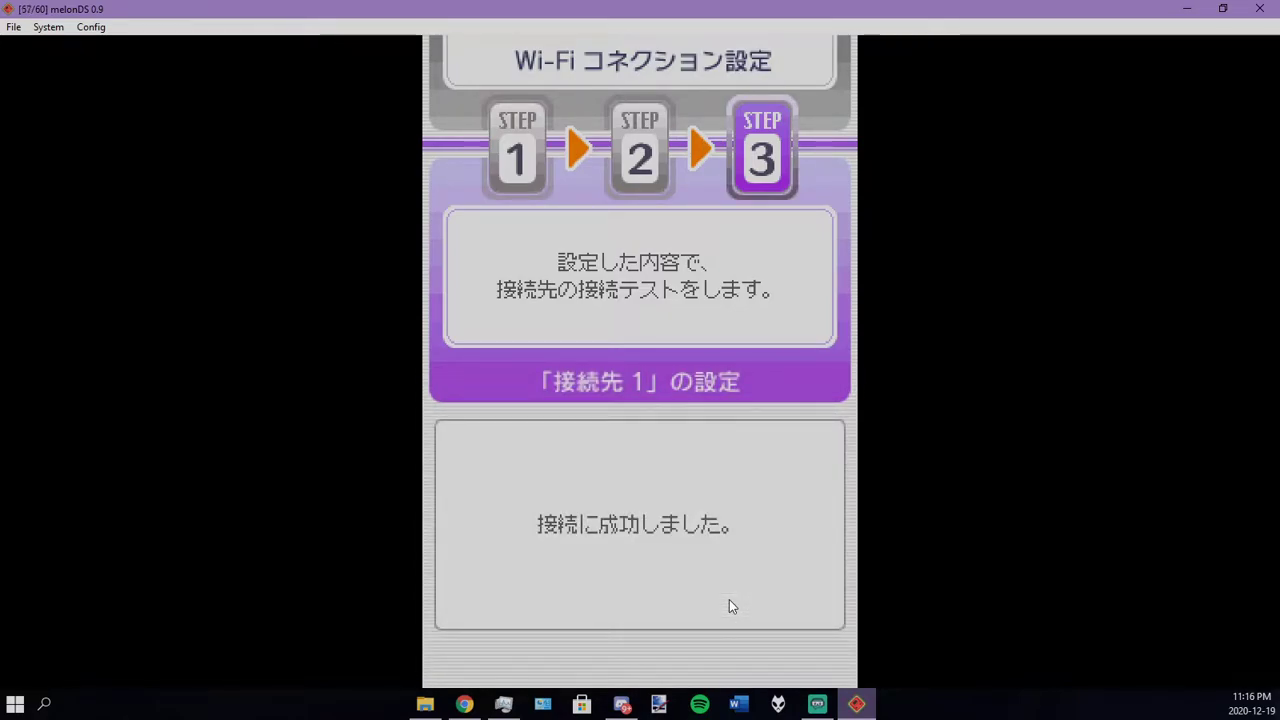
# Reopen connection 1's settings, set DNS自動取得 to しない, and start editing the primary DNS
pyautogui.click(708, 593)
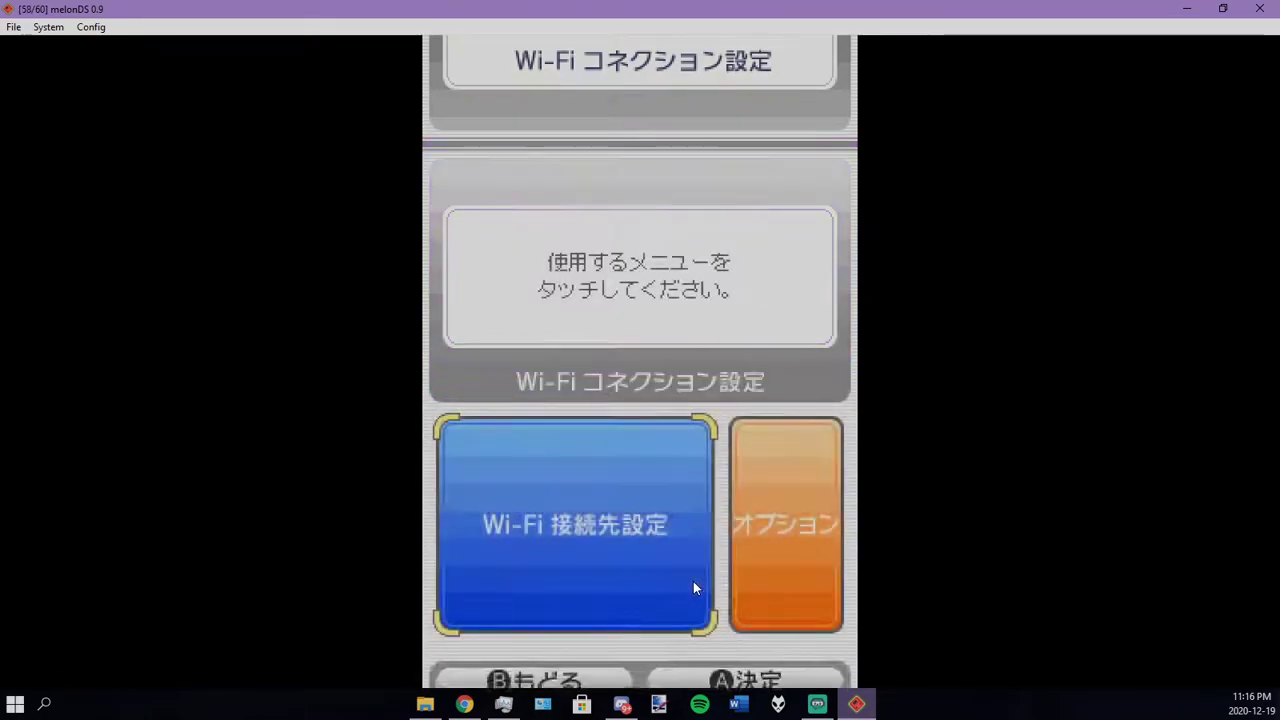
pyautogui.click(693, 583)
pyautogui.click(519, 484)
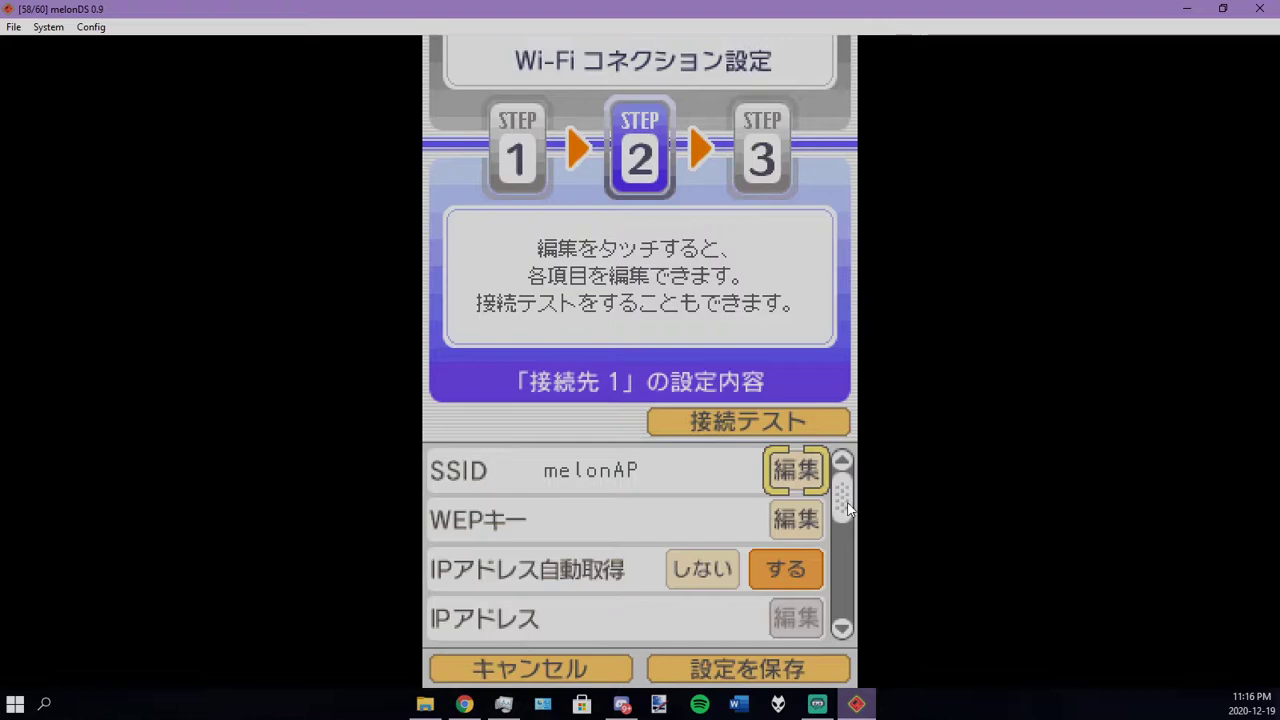
pyautogui.moveTo(847, 509); pyautogui.dragTo(849, 702)
pyautogui.press('Down')
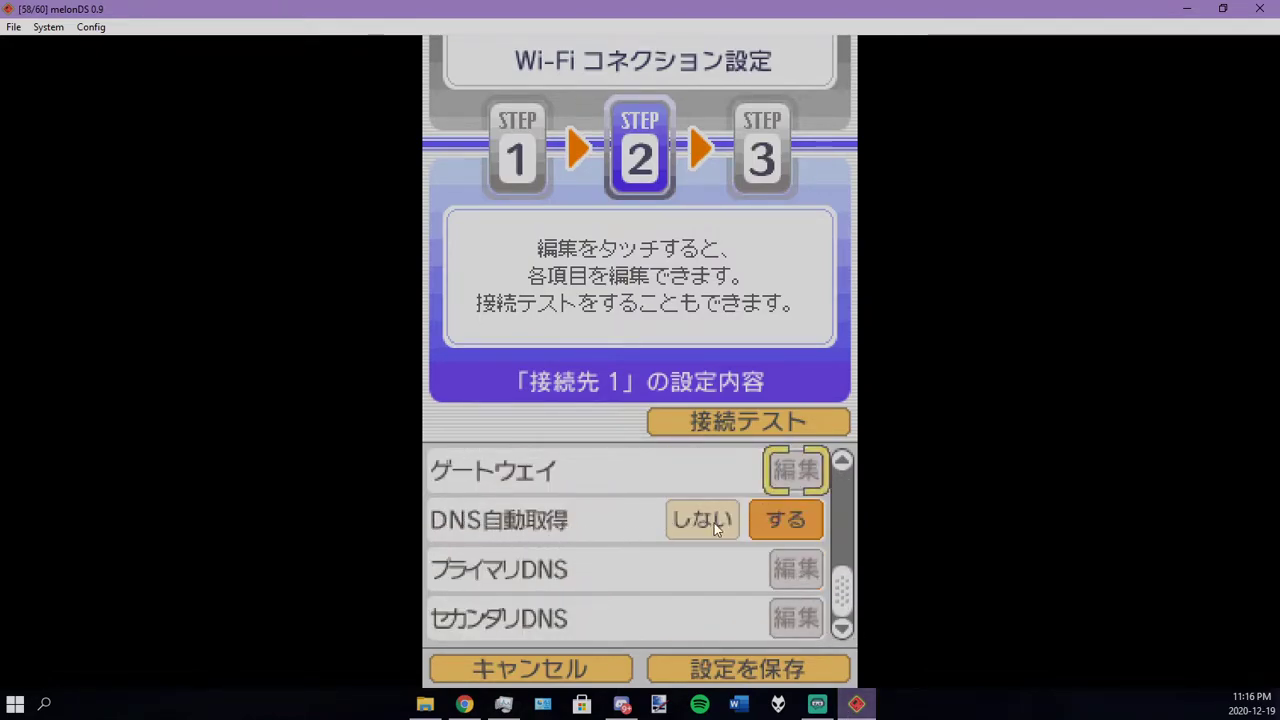
pyautogui.click(697, 519)
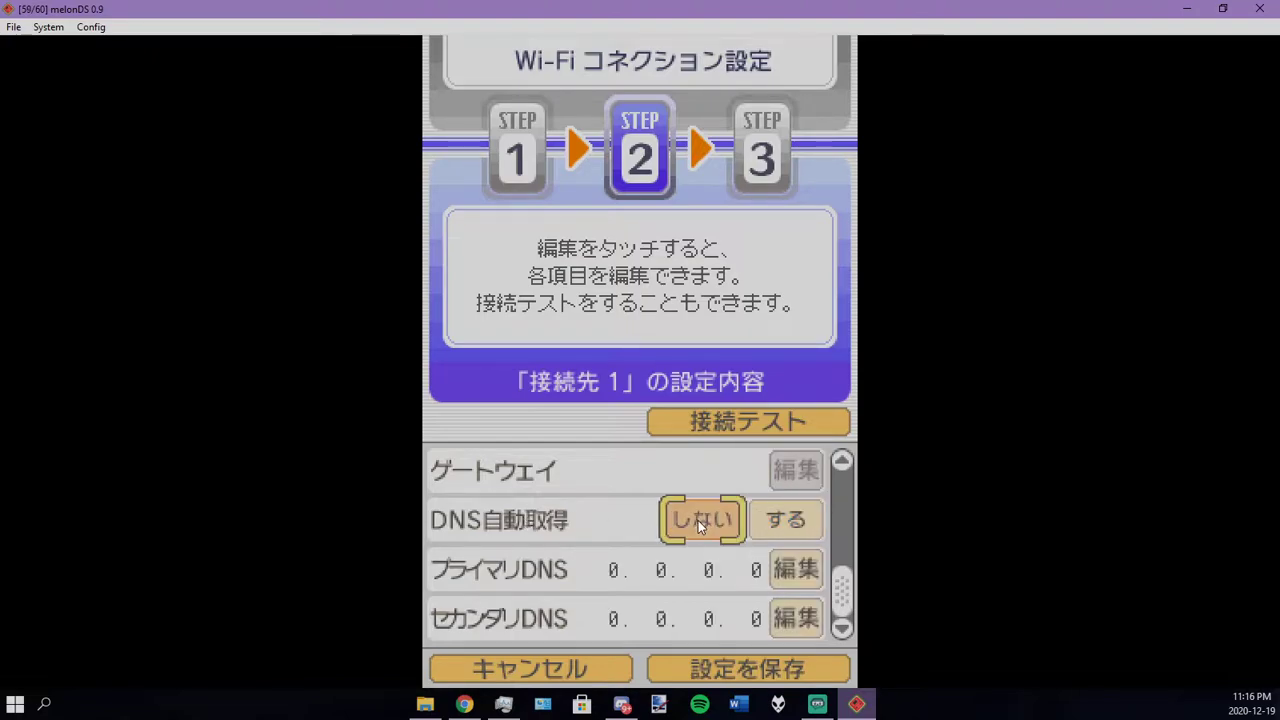
pyautogui.click(796, 568)
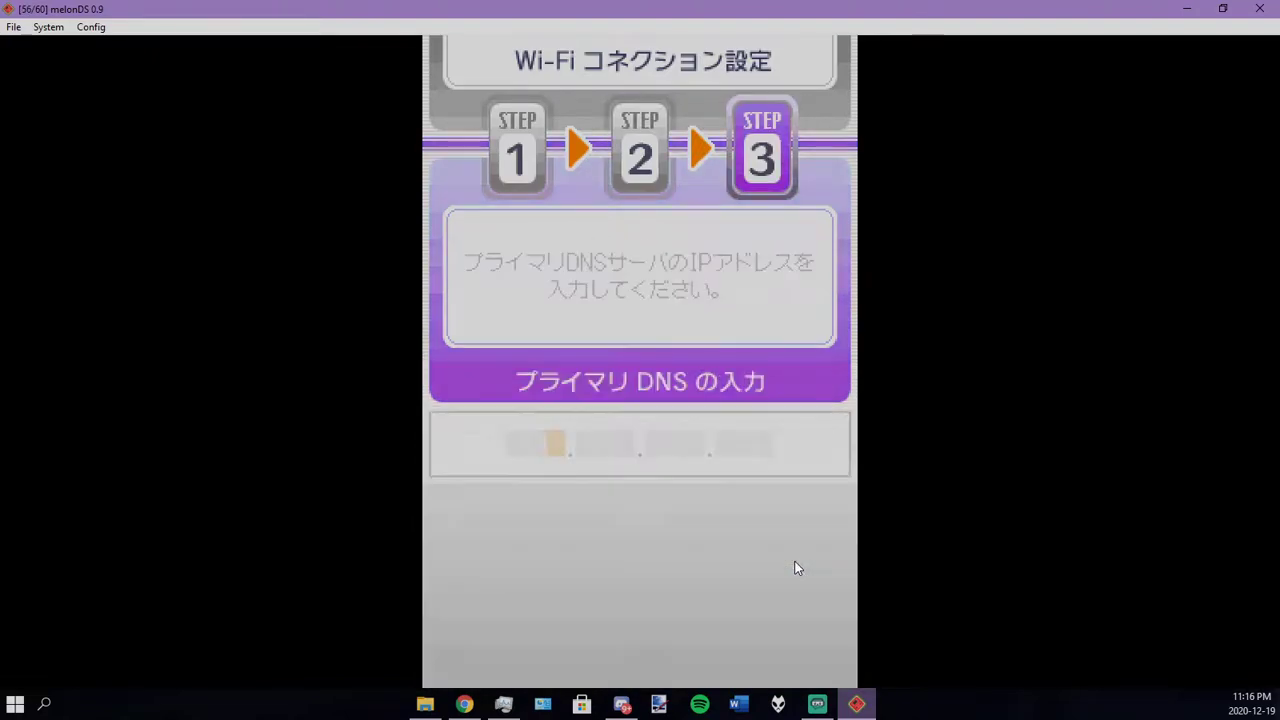
# In Chrome, check Wiimmfi DNS 164.132.44.106 and 1.1.1.1, then open a new tab
pyautogui.click(455, 706)
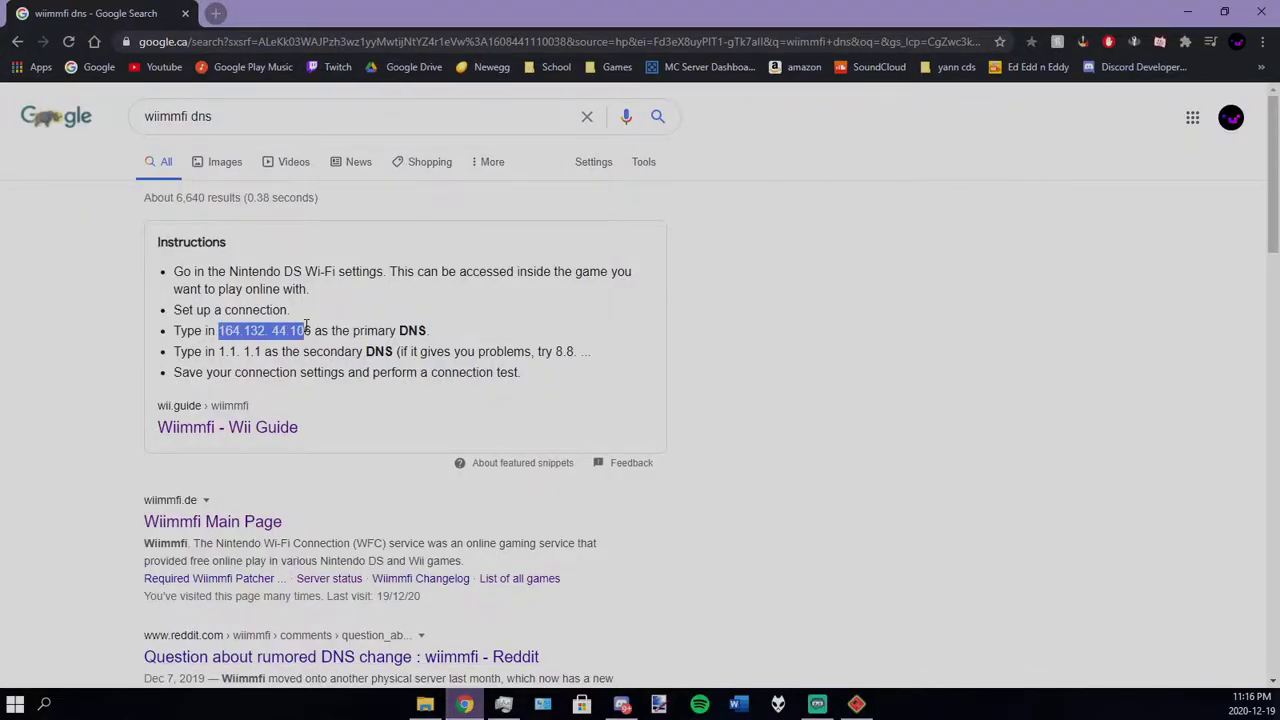
pyautogui.moveTo(221, 352); pyautogui.dragTo(263, 352)
pyautogui.click(258, 352)
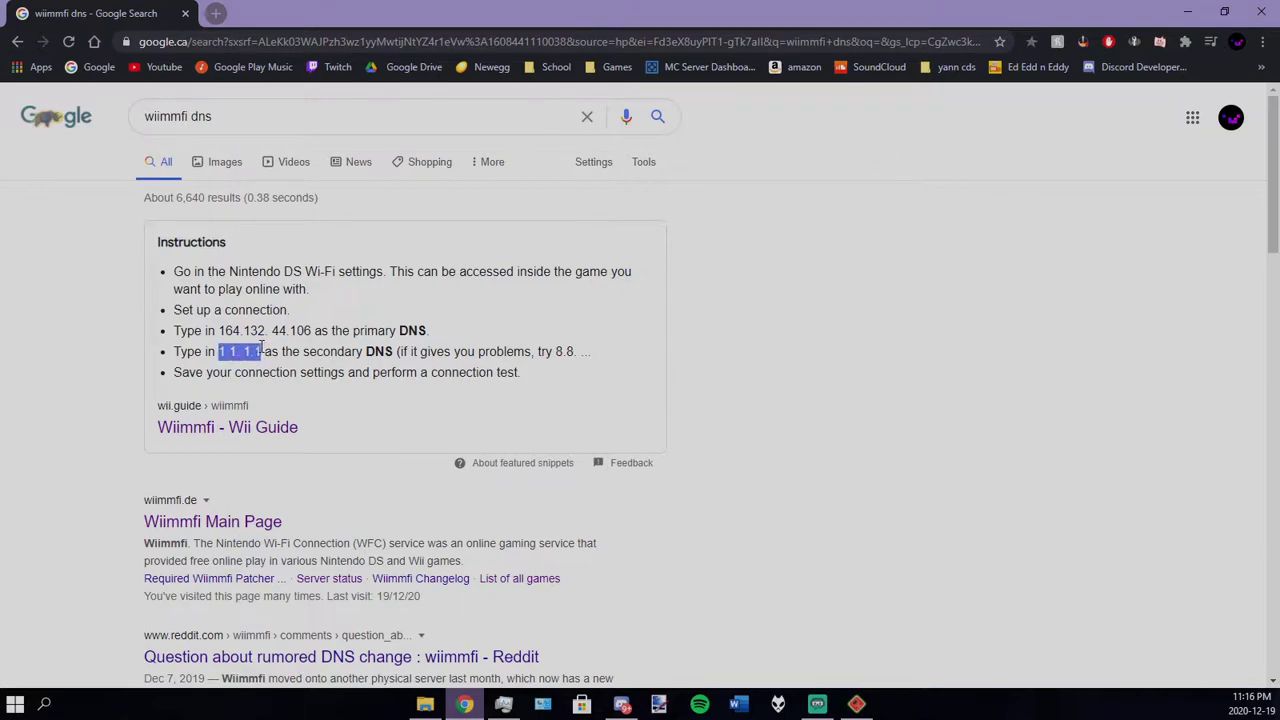
pyautogui.click(252, 352)
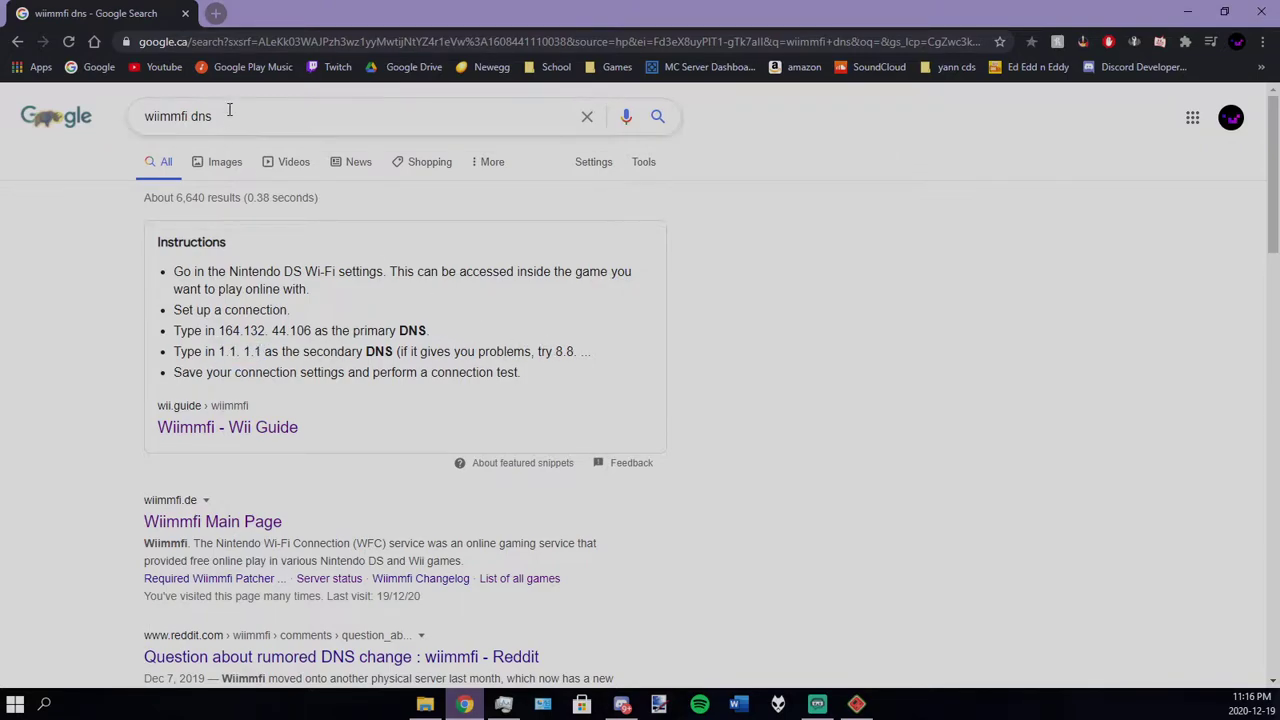
pyautogui.click(215, 13)
pyautogui.click(238, 40)
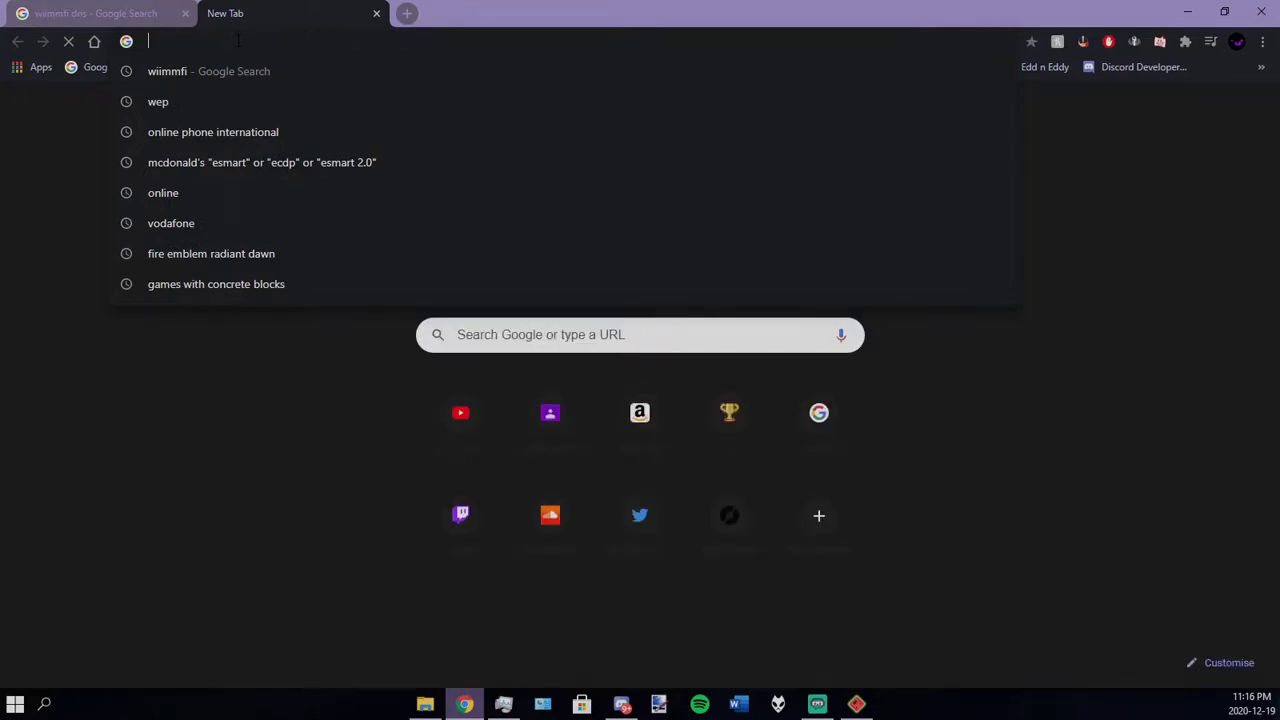
# Look up 8.8.8.8 and '8.8.8.8 dns' in the new tab, then close it
pyautogui.write('8.8.8.8')
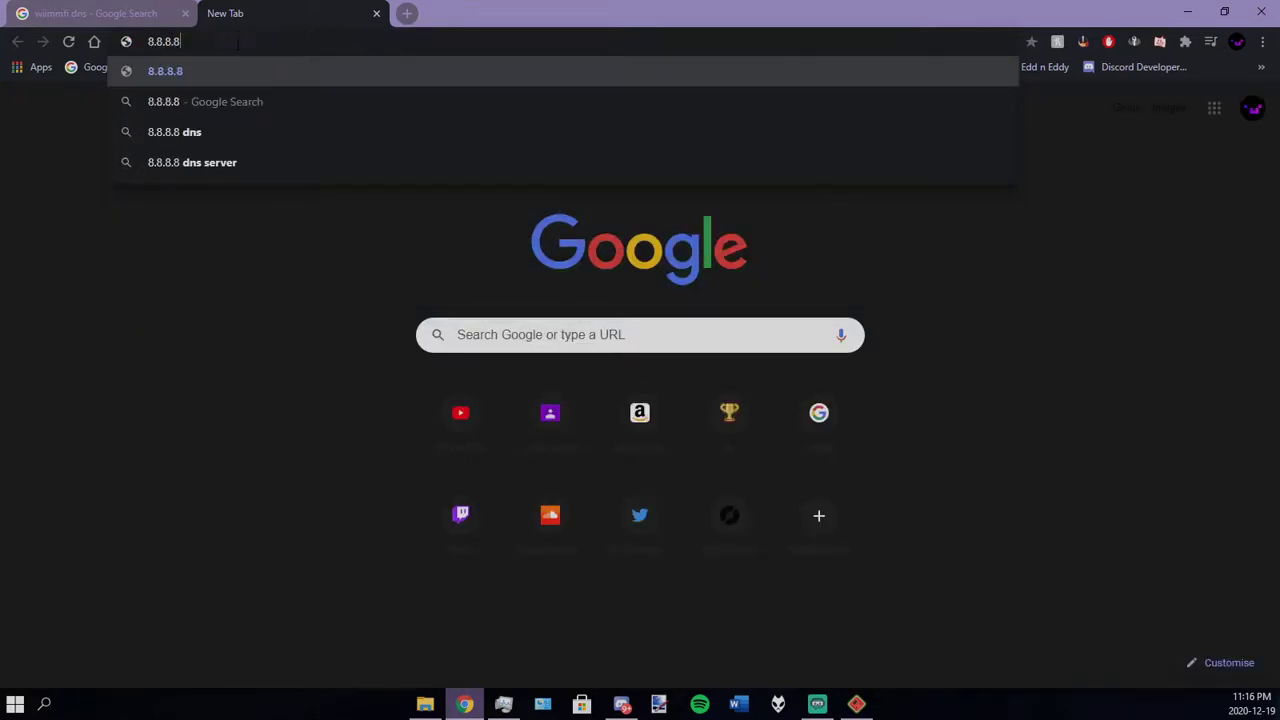
pyautogui.press('Return')
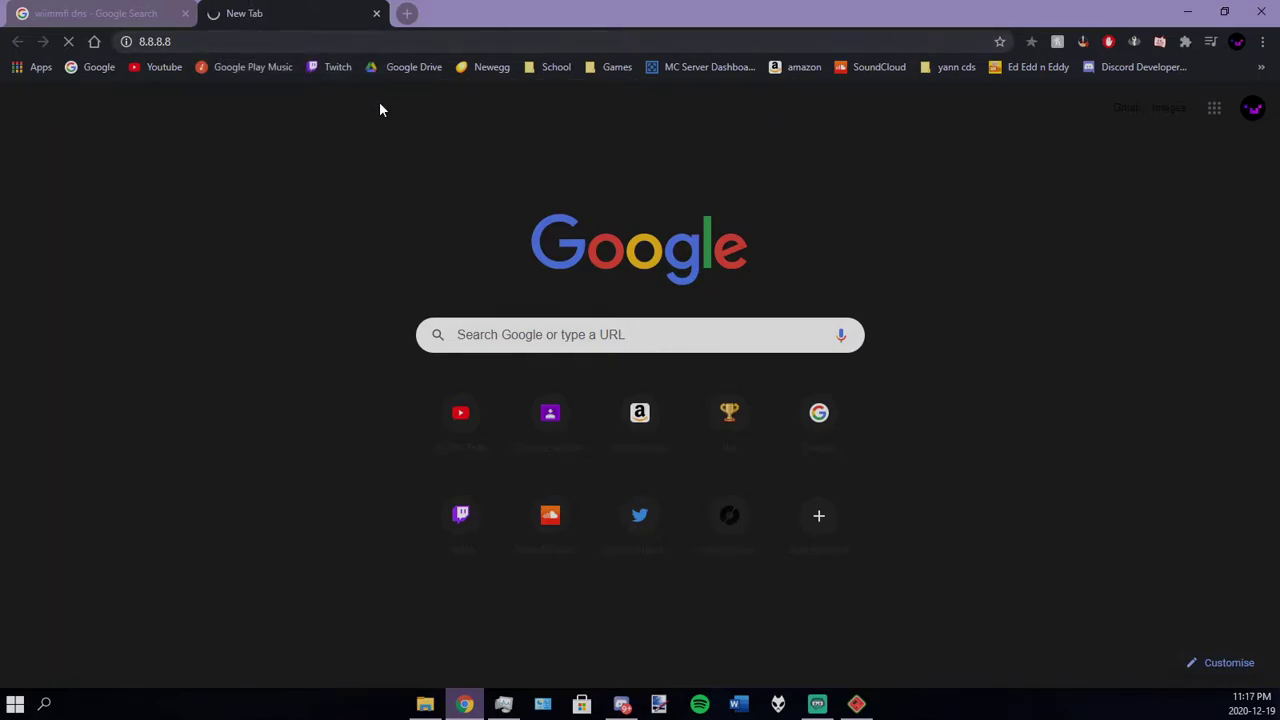
pyautogui.click(216, 41)
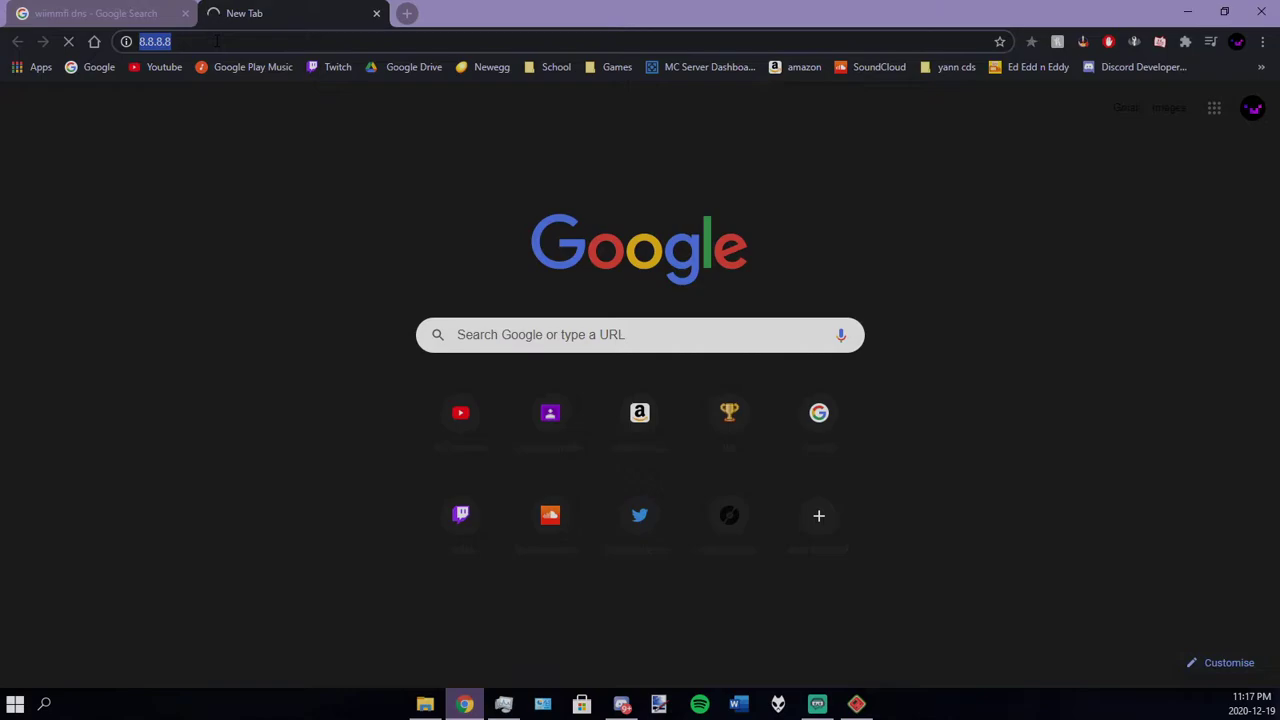
pyautogui.press('BackSpace')
pyautogui.write('8.8.8.8 dns')
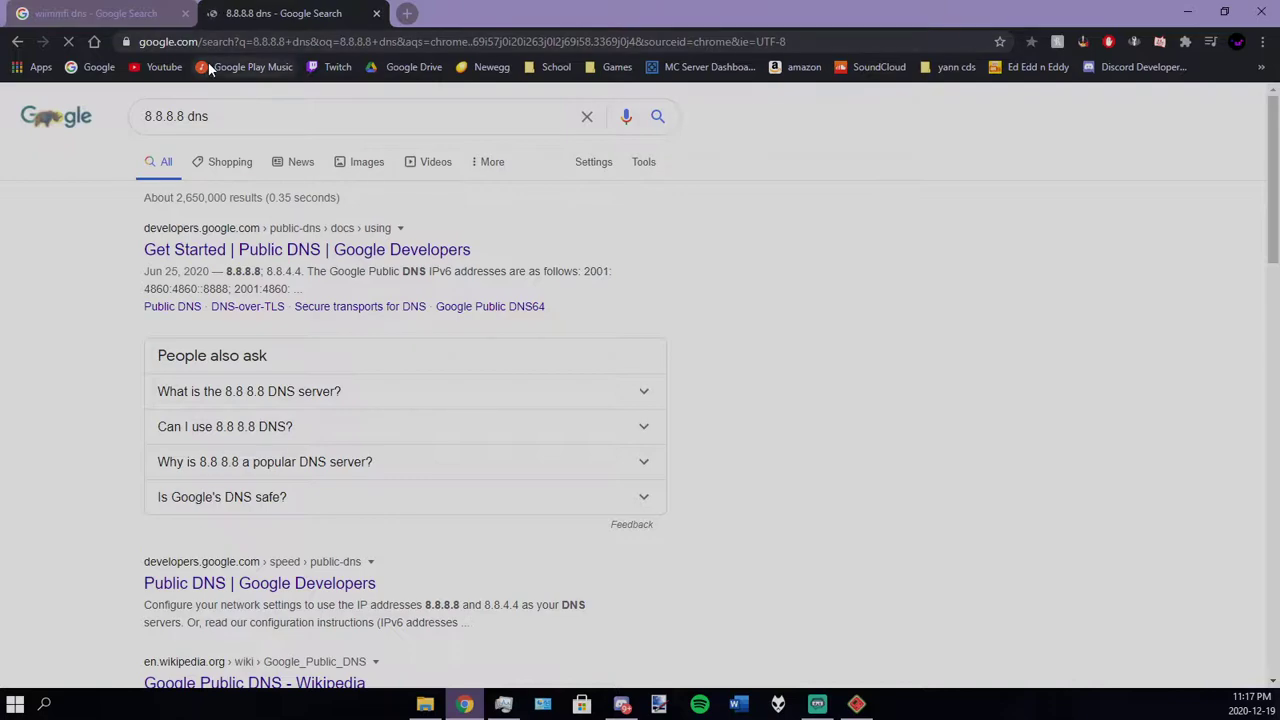
pyautogui.scroll(-1, 314, 258)
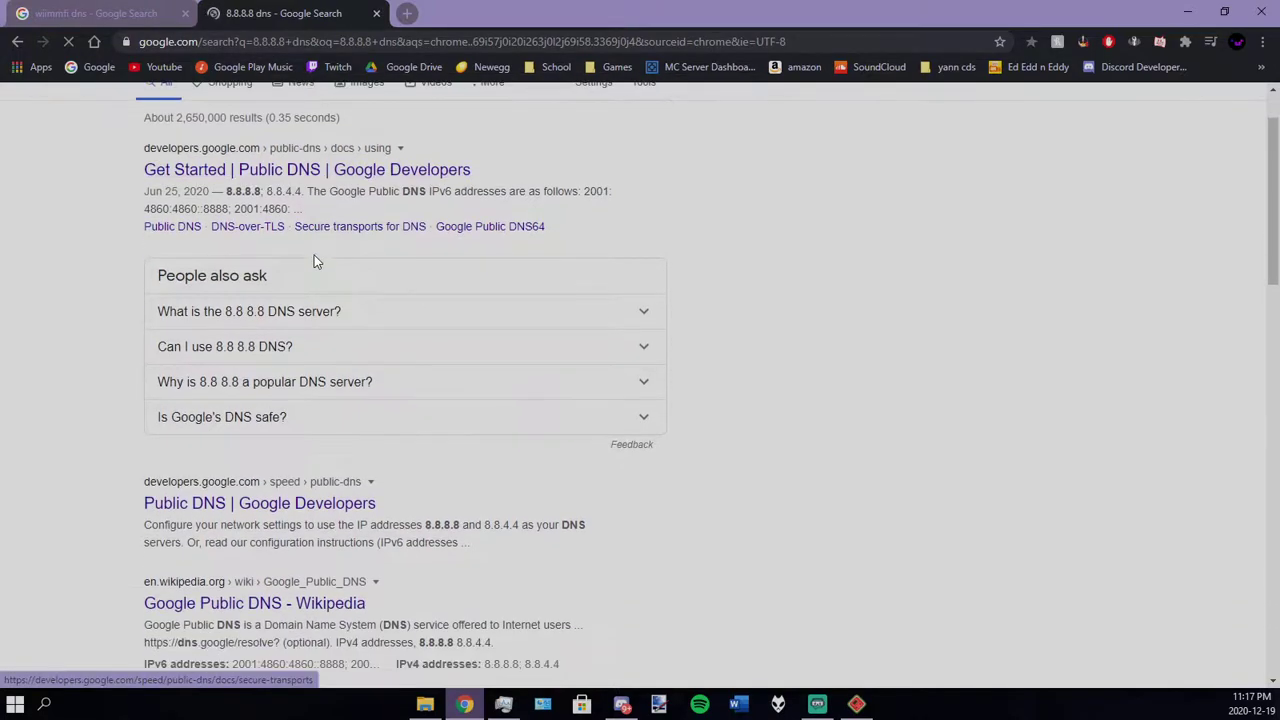
pyautogui.scroll(-2, 300, 240)
pyautogui.click(377, 14)
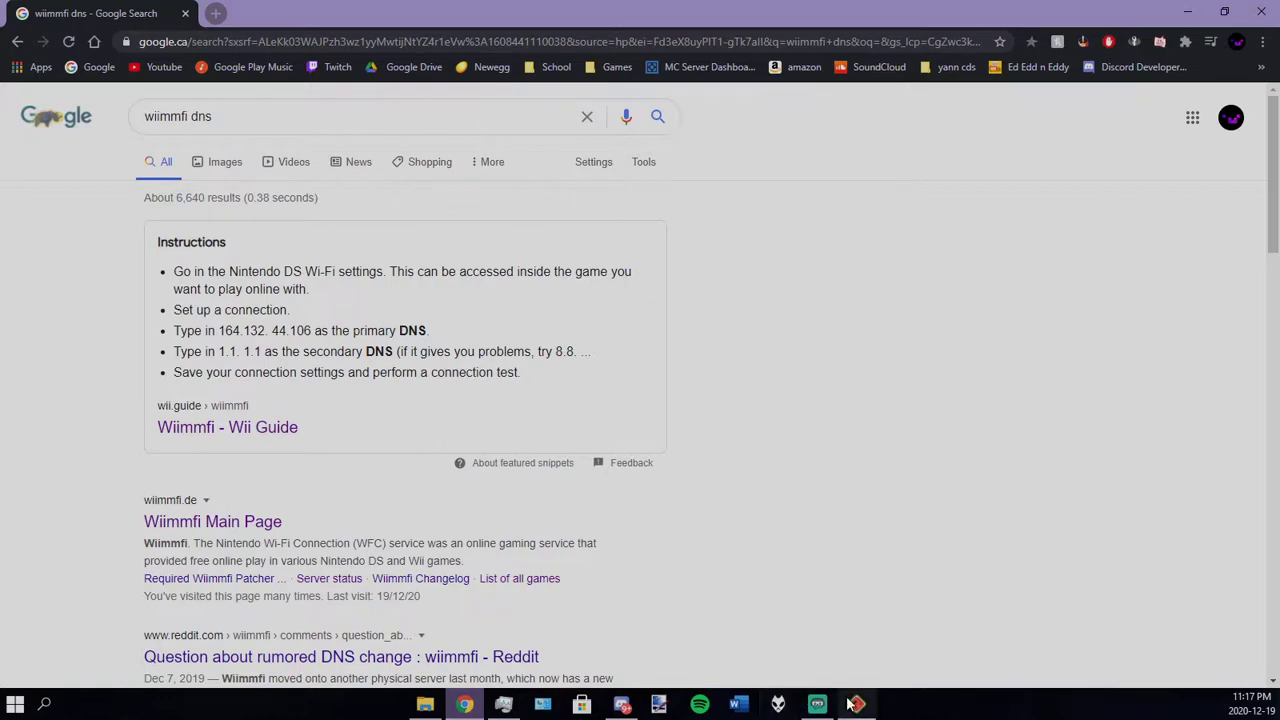
pyautogui.moveTo(849, 705)
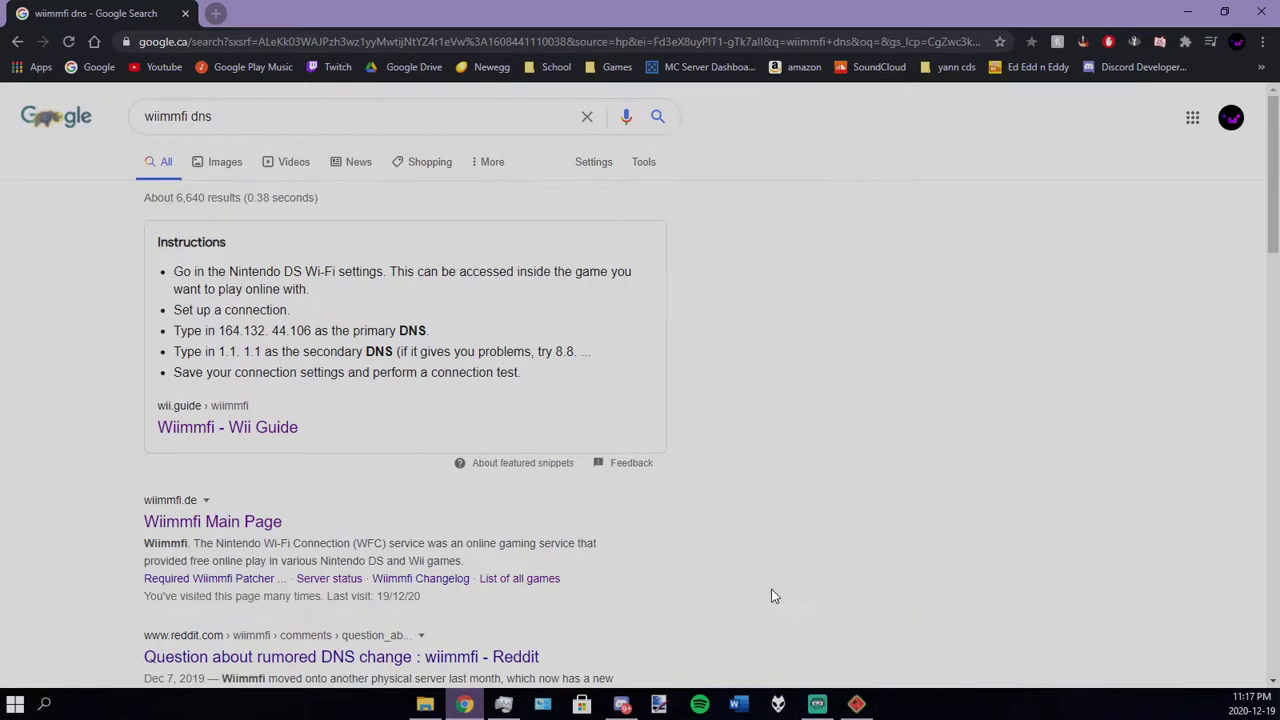
# Enter the first octets 164.132 of the primary DNS, checking the address in Chrome
pyautogui.click(858, 706)
pyautogui.click(586, 587)
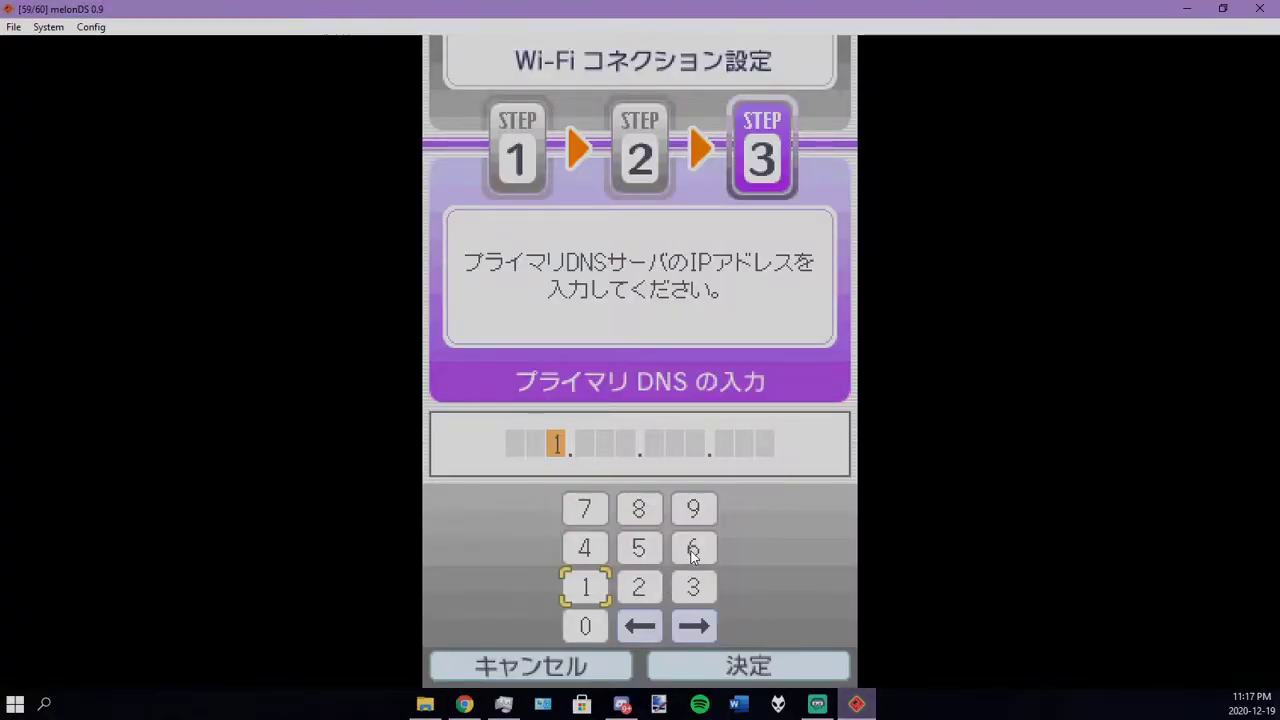
pyautogui.click(692, 550)
pyautogui.click(585, 548)
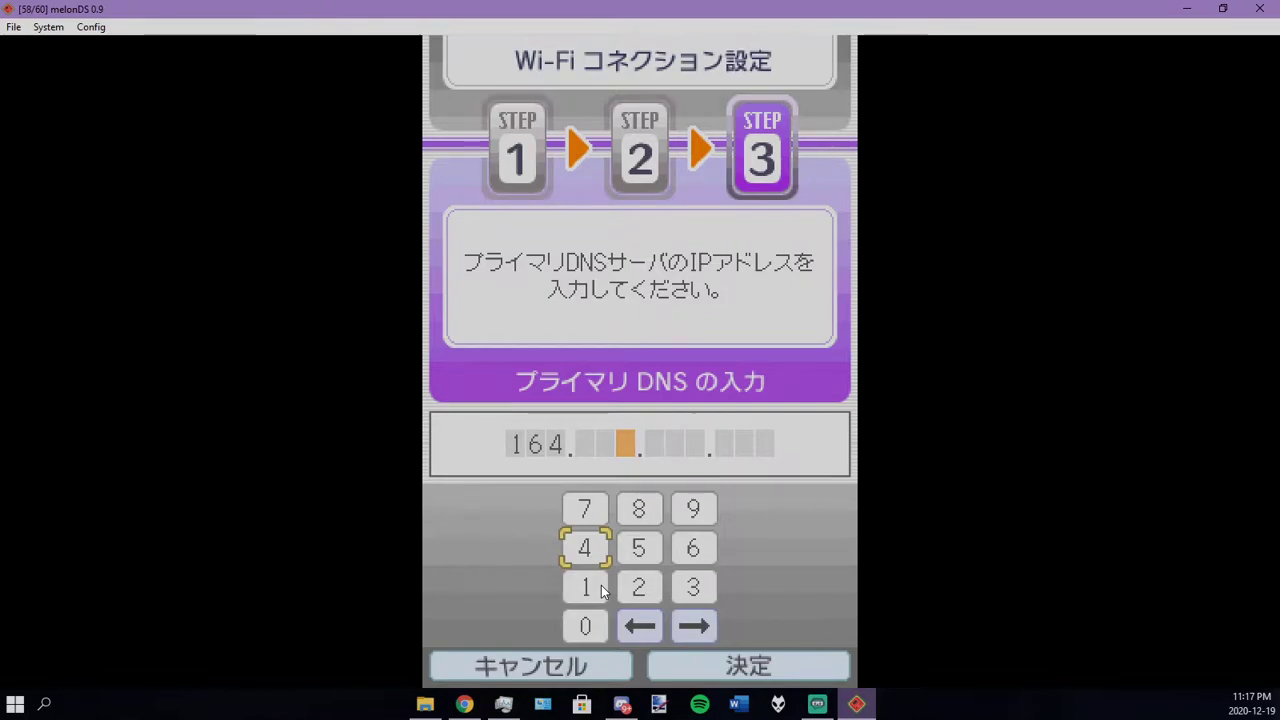
pyautogui.click(464, 704)
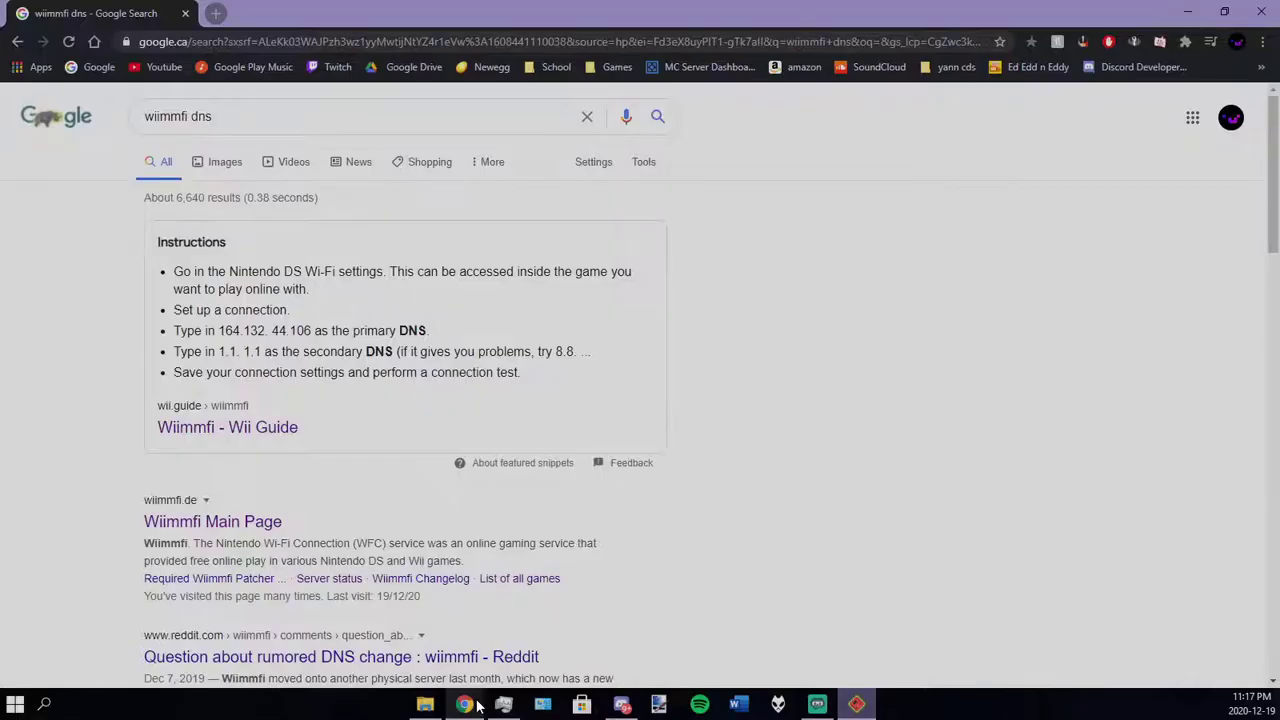
pyautogui.click(840, 705)
pyautogui.click(585, 587)
pyautogui.click(692, 587)
pyautogui.click(638, 587)
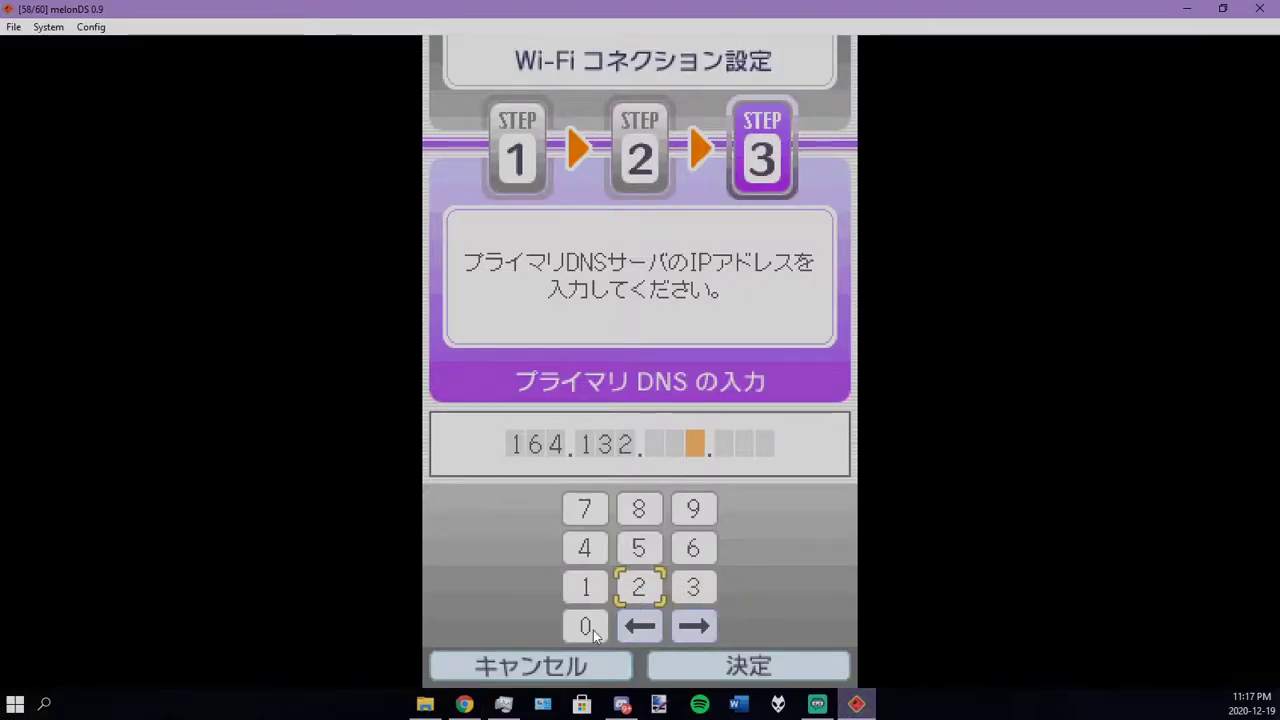
# Enter the remaining octets 44.106, fixing mistyped digits, and confirm primary DNS 164.132.44.106
pyautogui.click(484, 705)
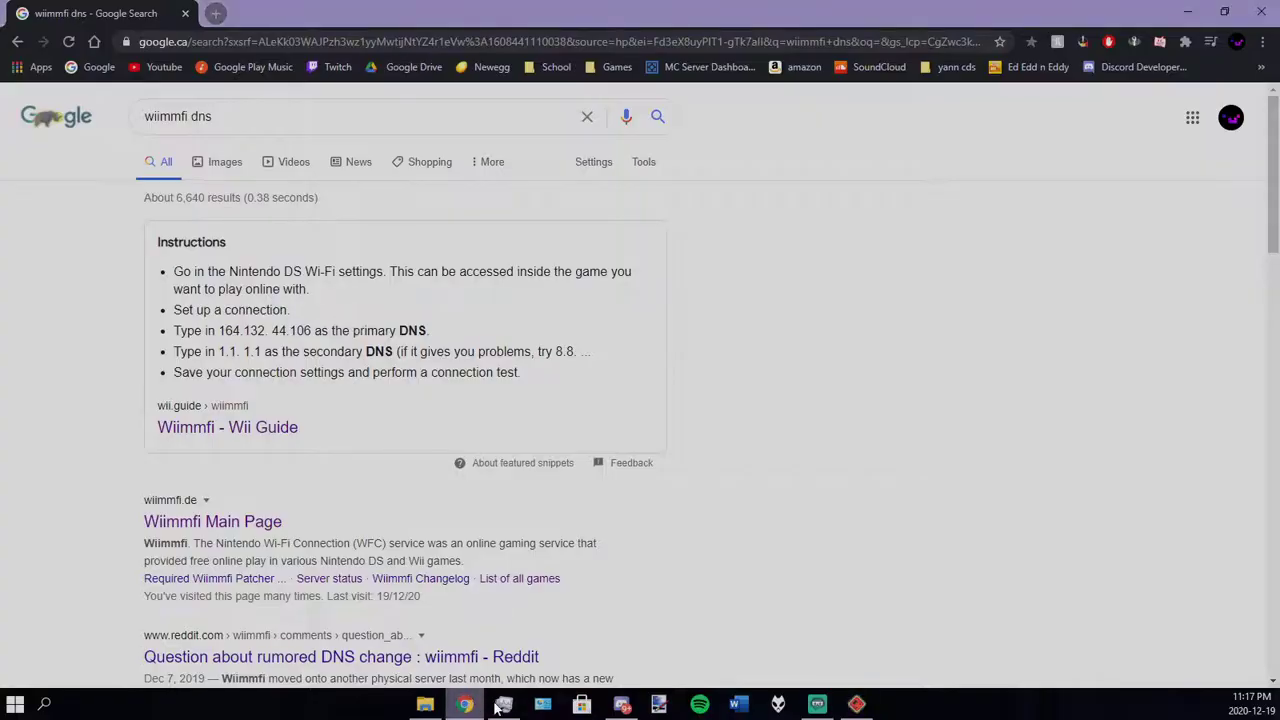
pyautogui.click(843, 708)
pyautogui.click(585, 548)
pyautogui.click(585, 548)
pyautogui.click(585, 587)
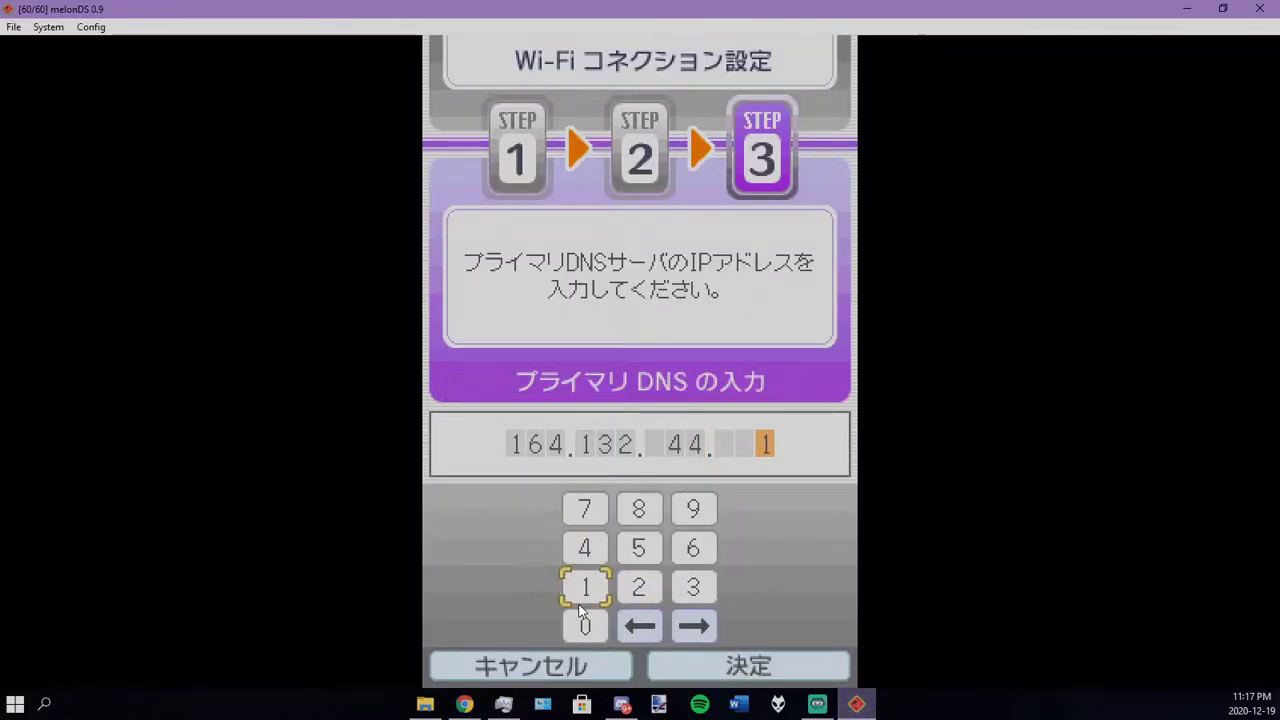
pyautogui.click(585, 587)
pyautogui.click(636, 630)
pyautogui.click(634, 629)
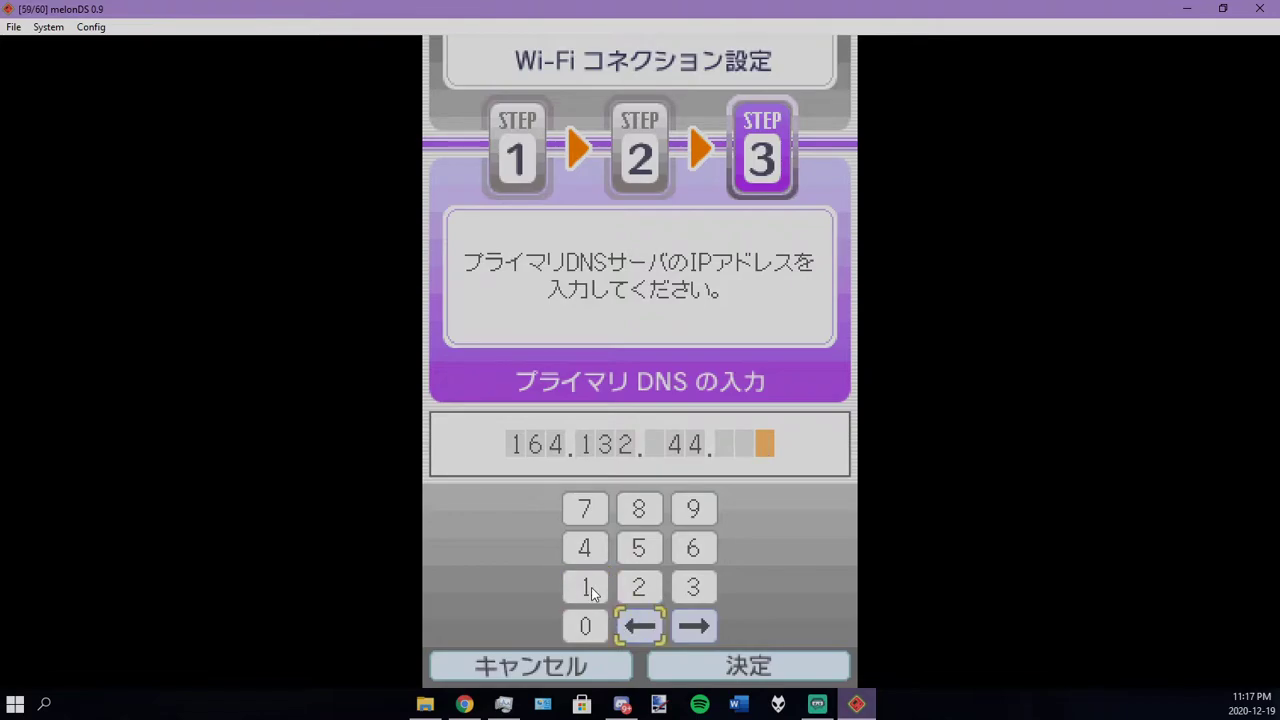
pyautogui.click(588, 590)
pyautogui.click(585, 626)
pyautogui.click(693, 548)
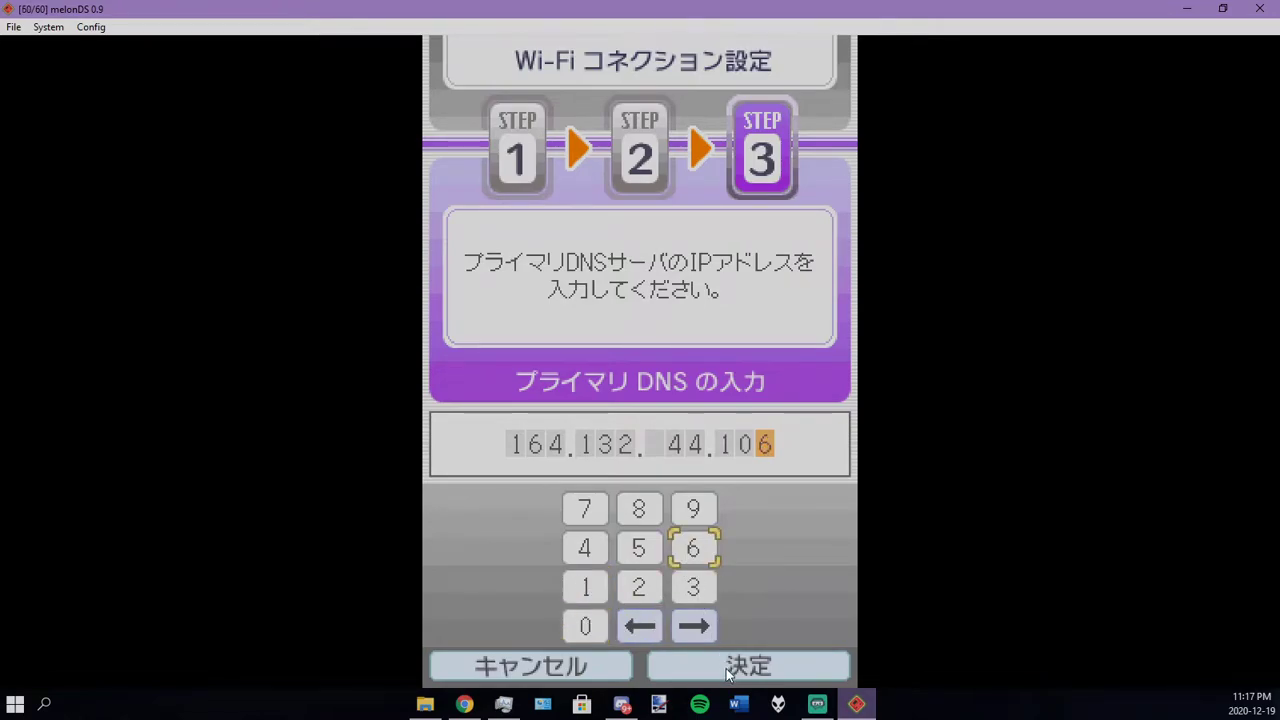
pyautogui.click(727, 673)
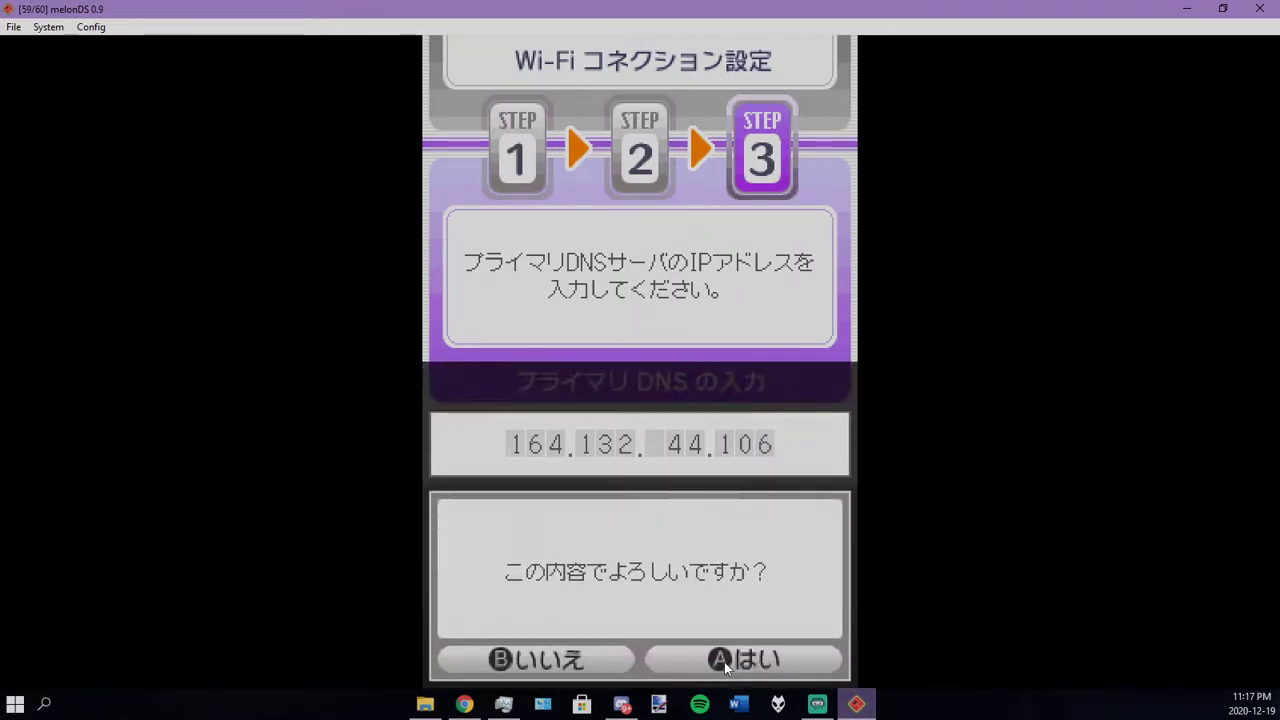
pyautogui.click(724, 662)
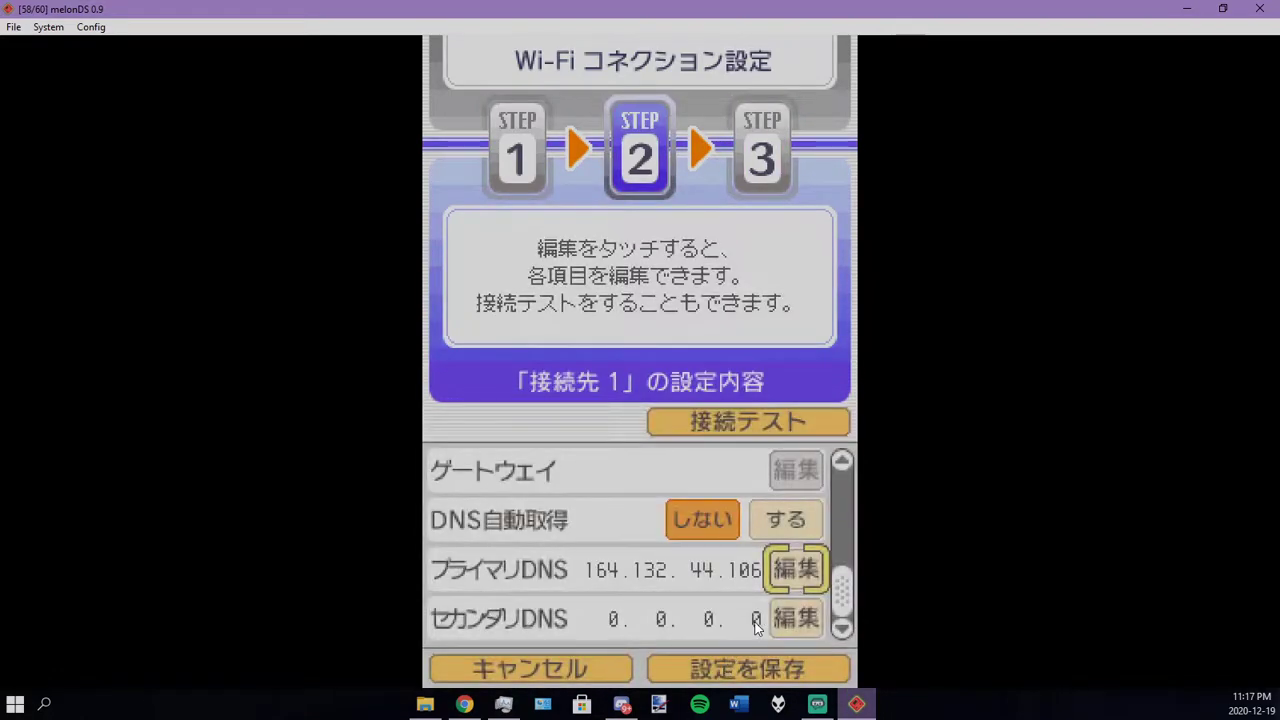
# Enter 1.1.1.1 as connection 1's secondary DNS on the keypad
pyautogui.click(778, 614)
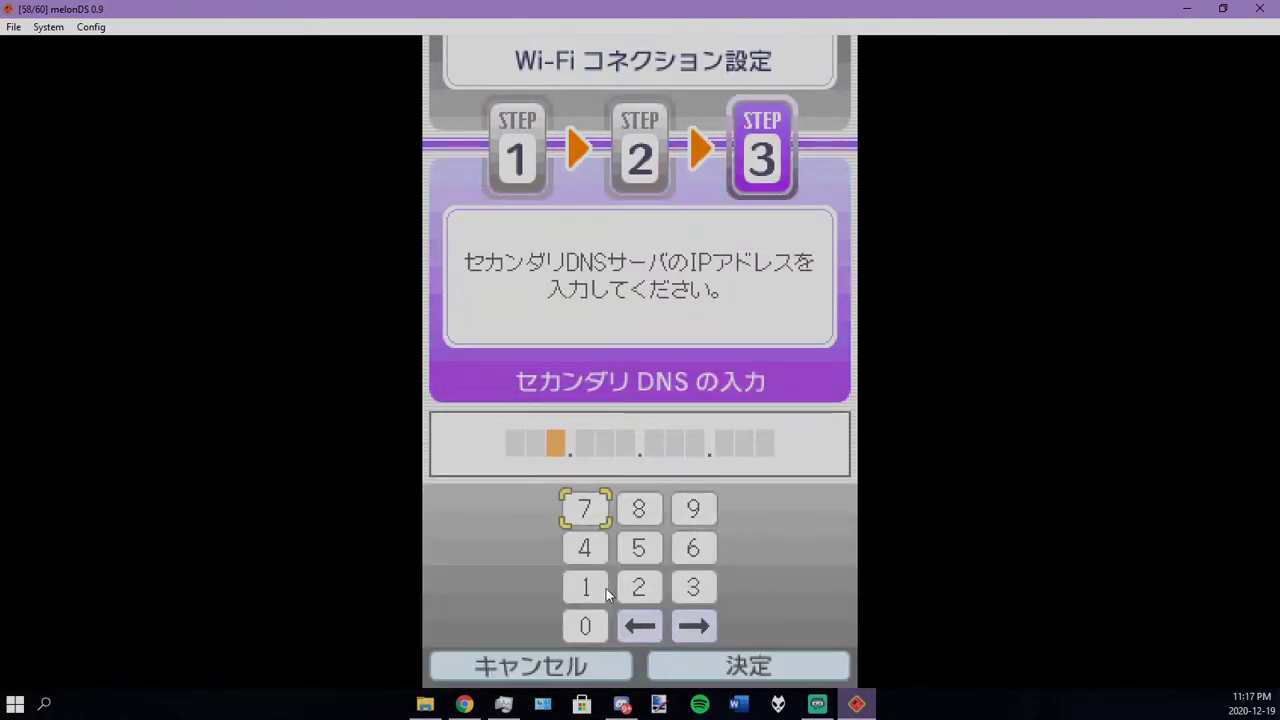
pyautogui.click(586, 588)
pyautogui.click(690, 626)
pyautogui.click(590, 590)
pyautogui.click(688, 626)
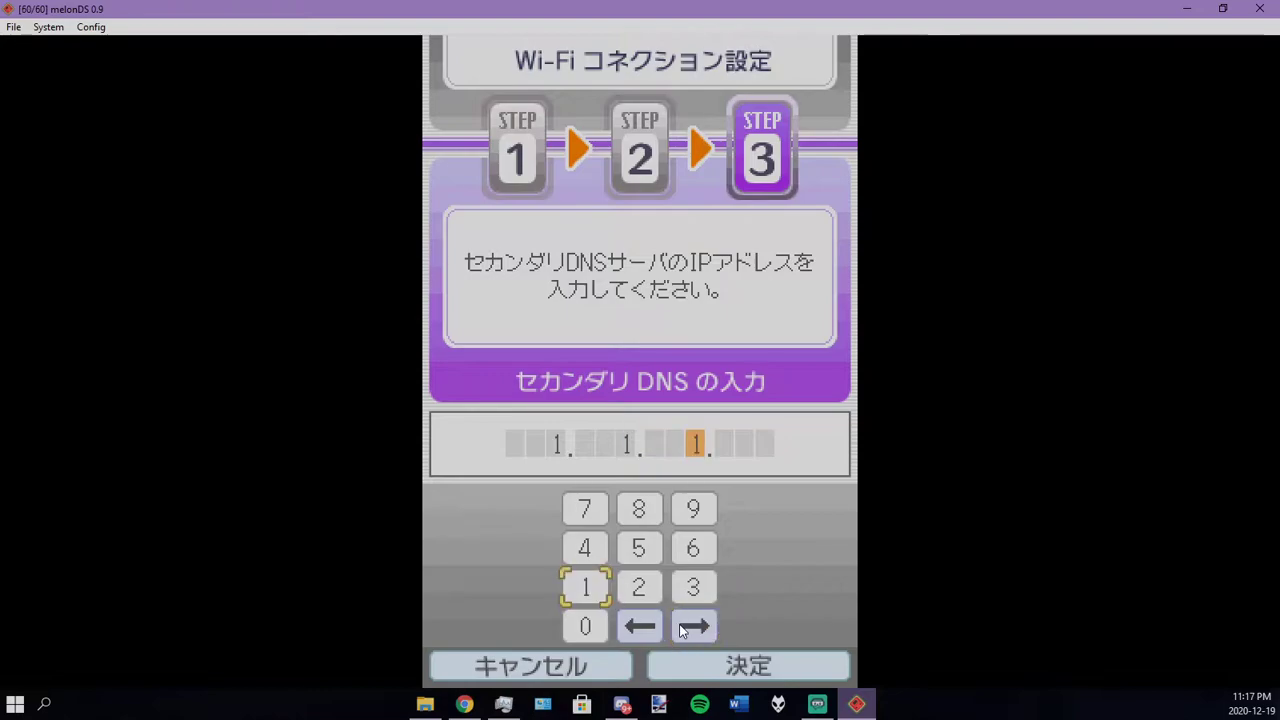
pyautogui.click(681, 630)
pyautogui.click(586, 588)
pyautogui.click(700, 664)
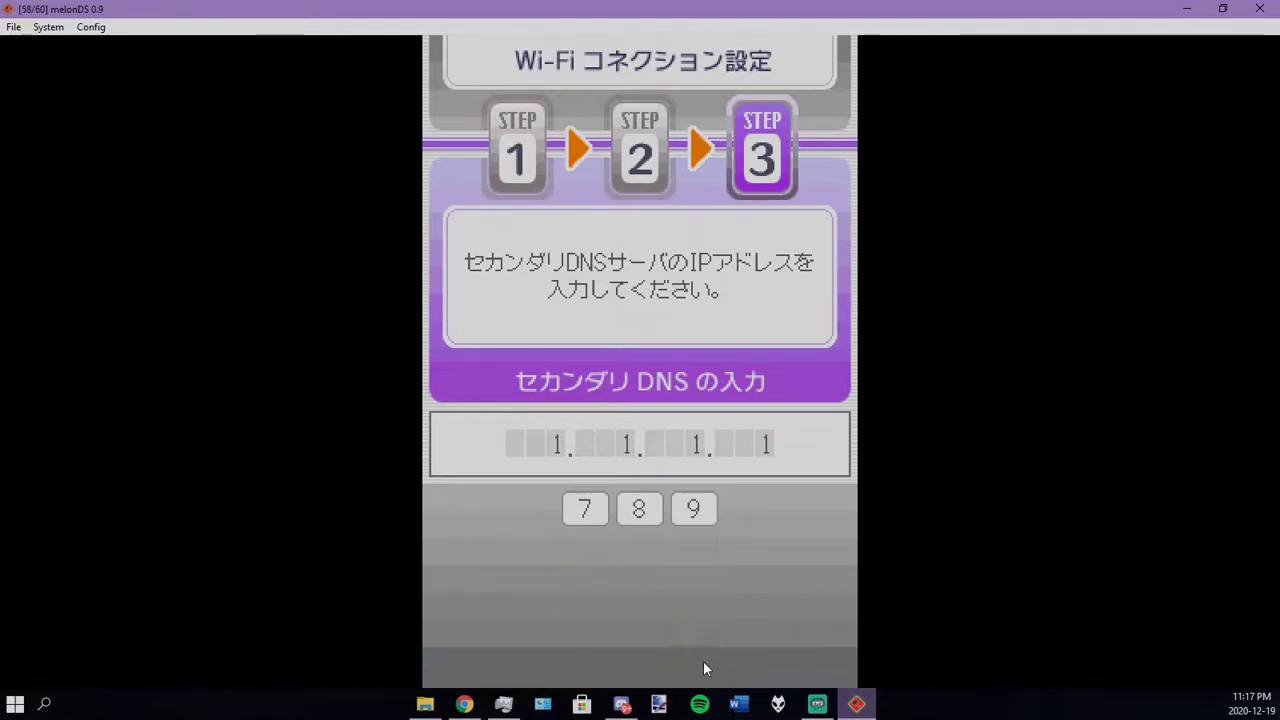
# Confirm secondary DNS 1.1.1.1, save the connection settings, and leave Wi-Fi setup
pyautogui.click(712, 652)
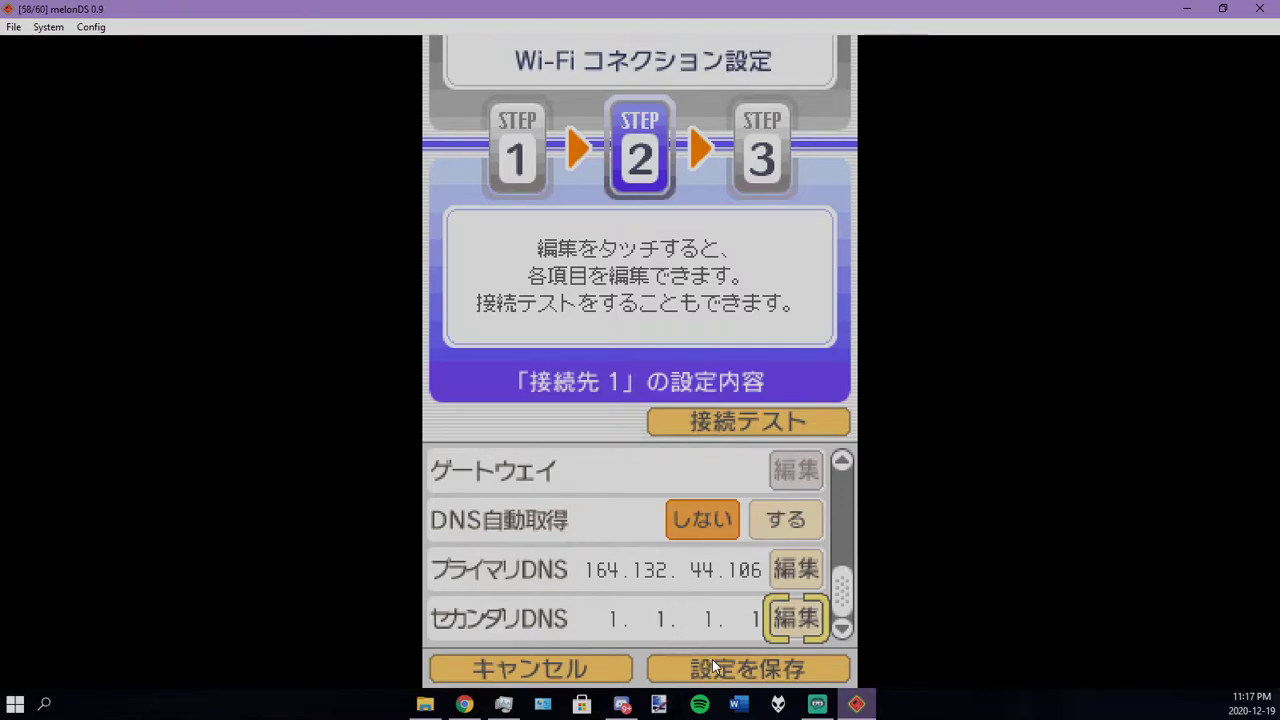
pyautogui.click(720, 672)
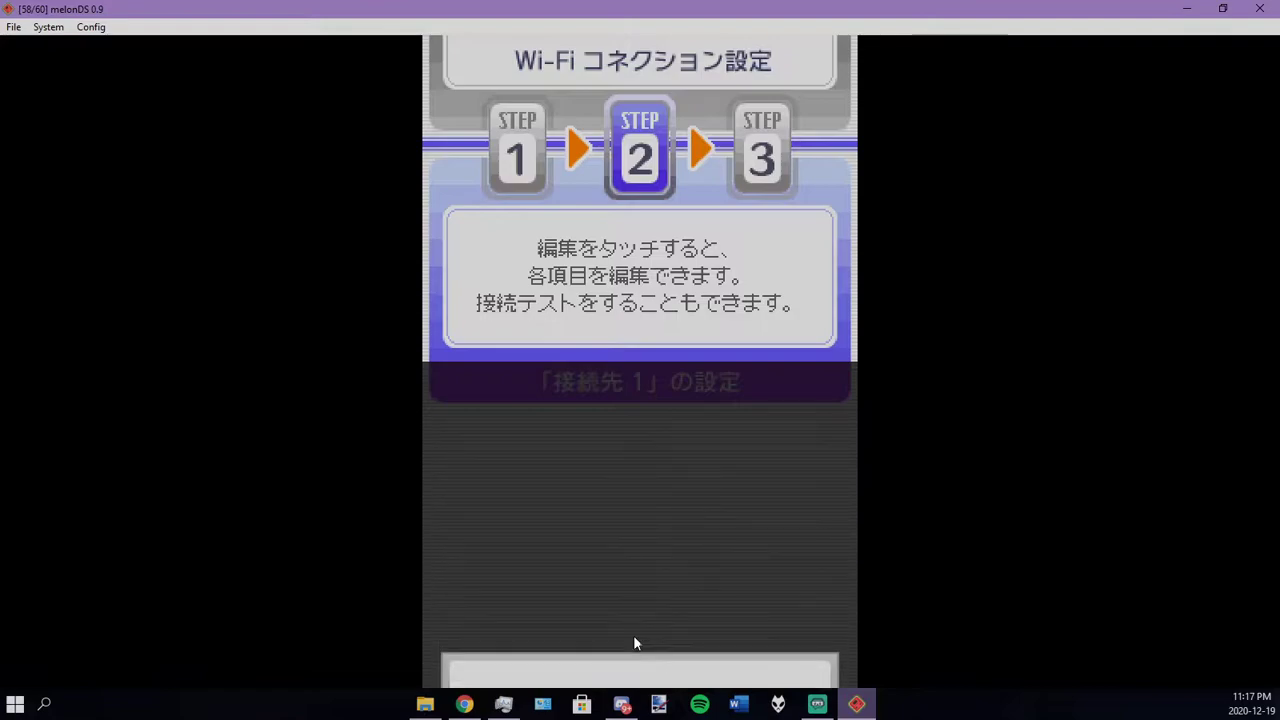
pyautogui.click(553, 667)
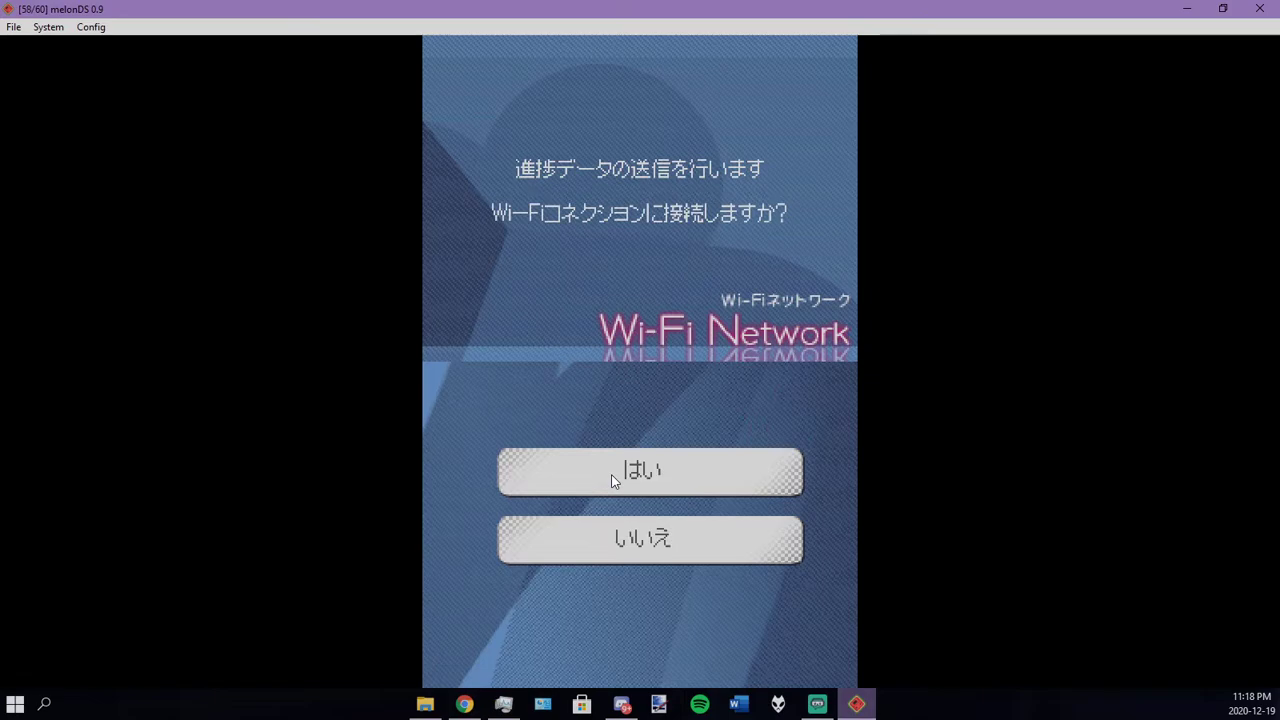
pyautogui.click(611, 474)
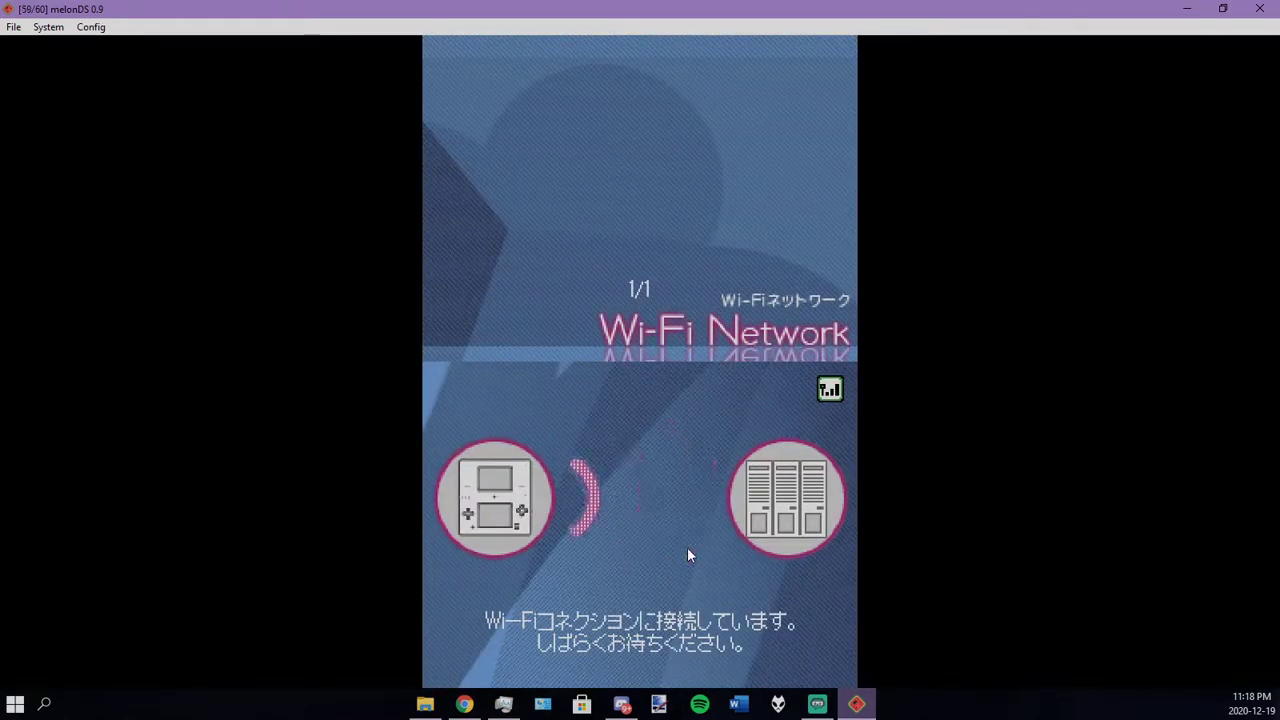
# Try sending eCDP progress data online, then check the WiiMmfi DNS search results in Chrome
pyautogui.click(465, 705)
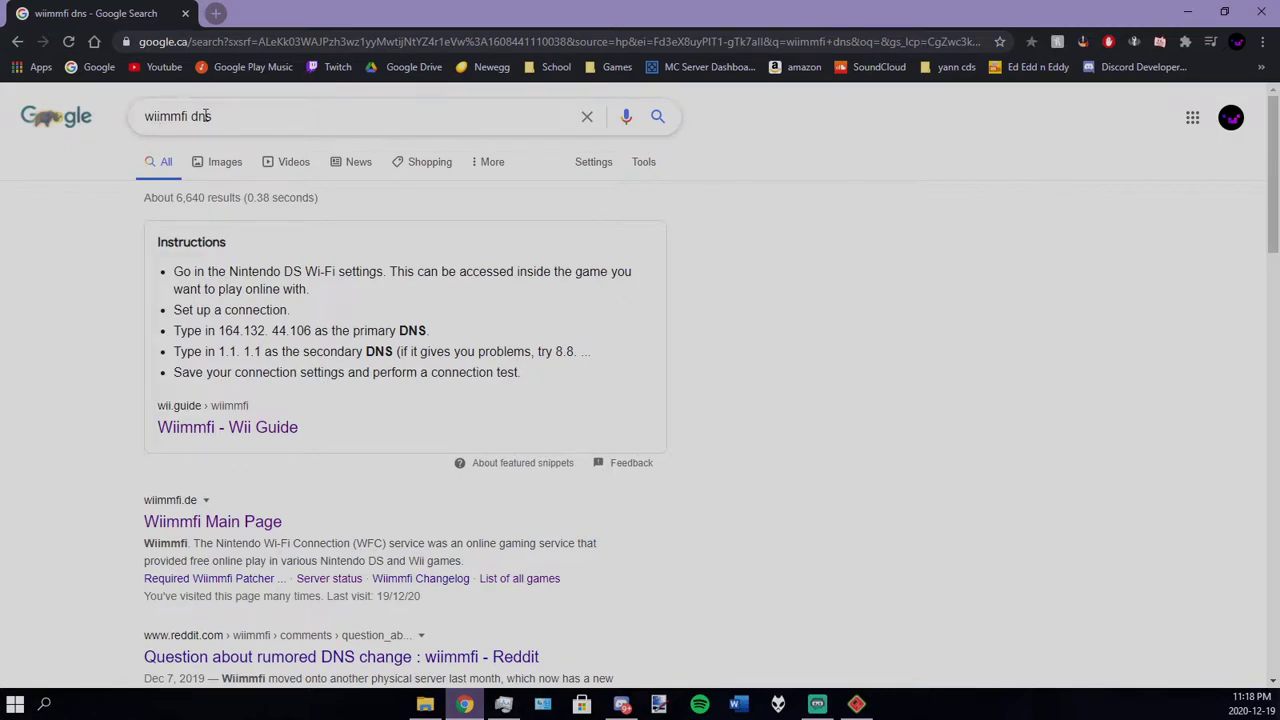
pyautogui.click(826, 708)
# Back in melonDS, reset the emulated DS to reach eCDP's title menu
pyautogui.click(856, 705)
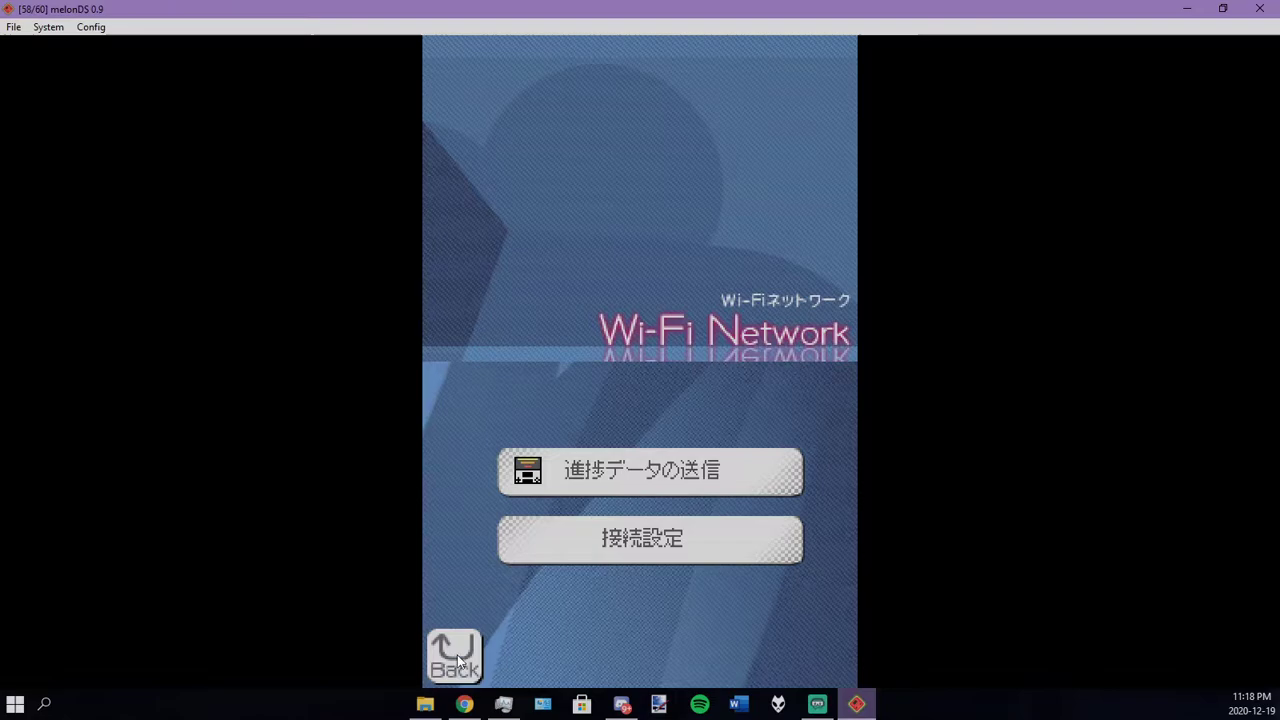
pyautogui.click(48, 27)
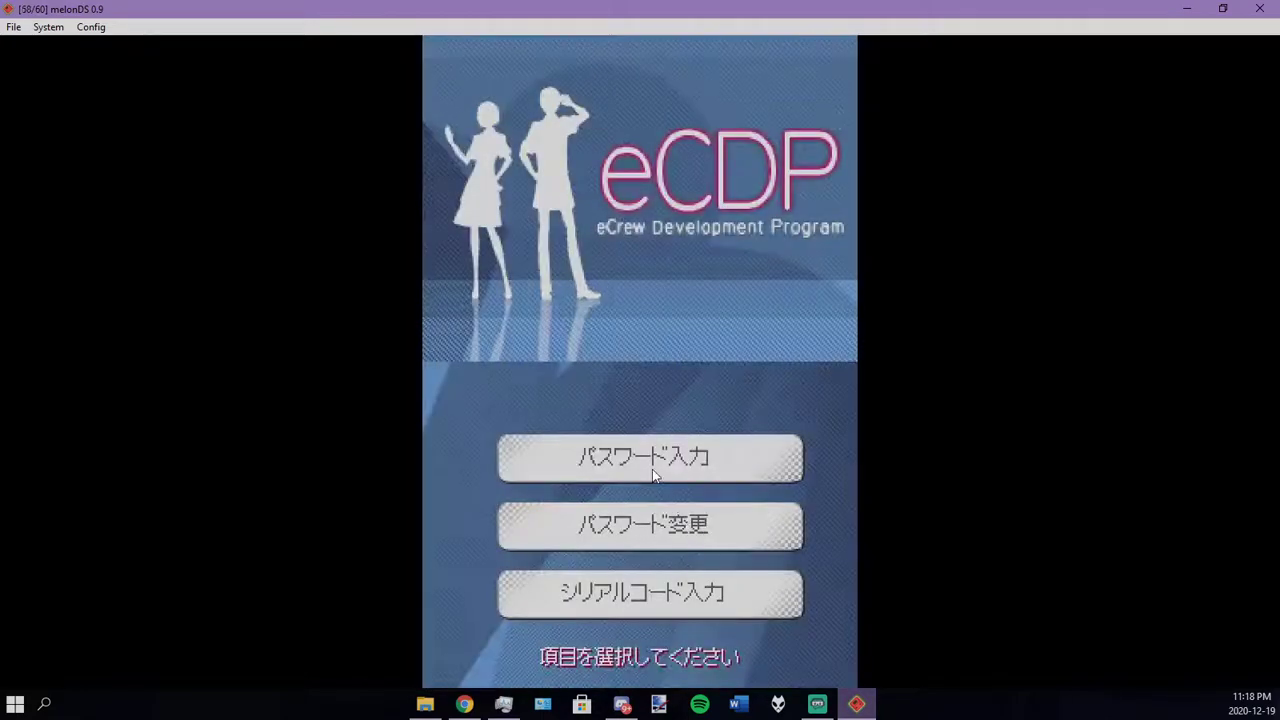
# Start password login and enter the crew ID on the on-screen keyboard
pyautogui.click(652, 469)
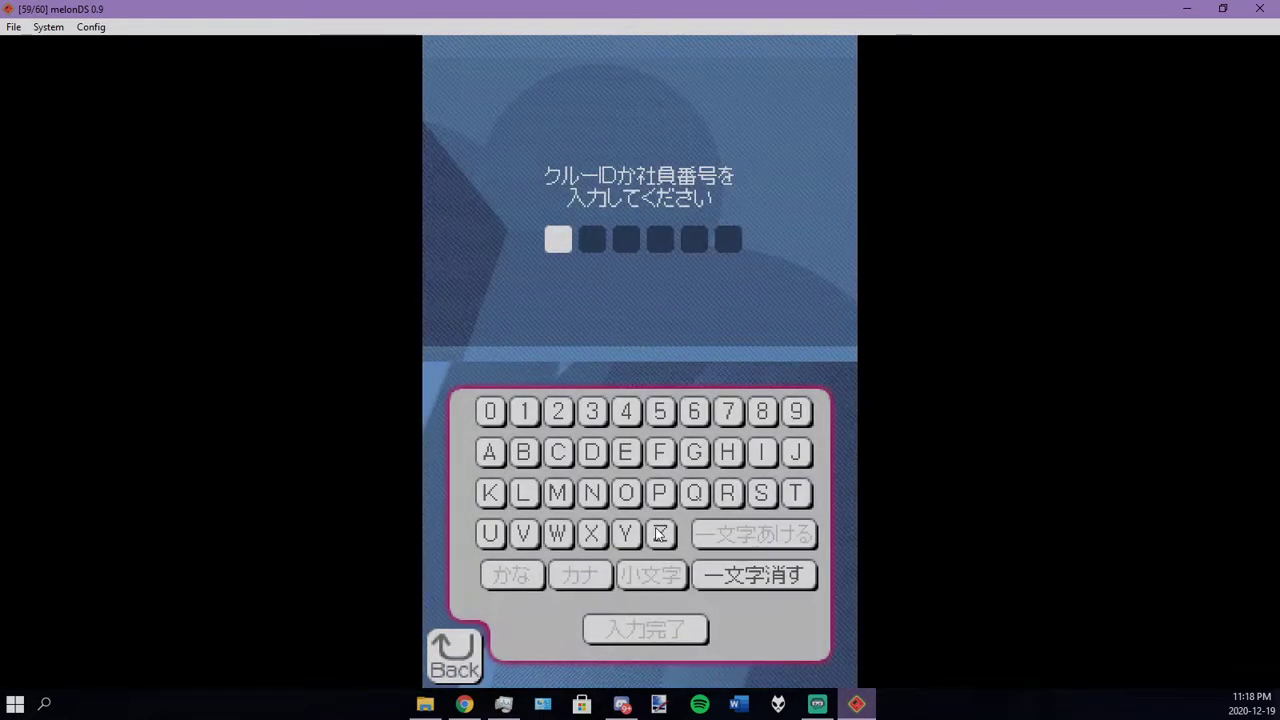
pyautogui.click(660, 493)
pyautogui.click(490, 533)
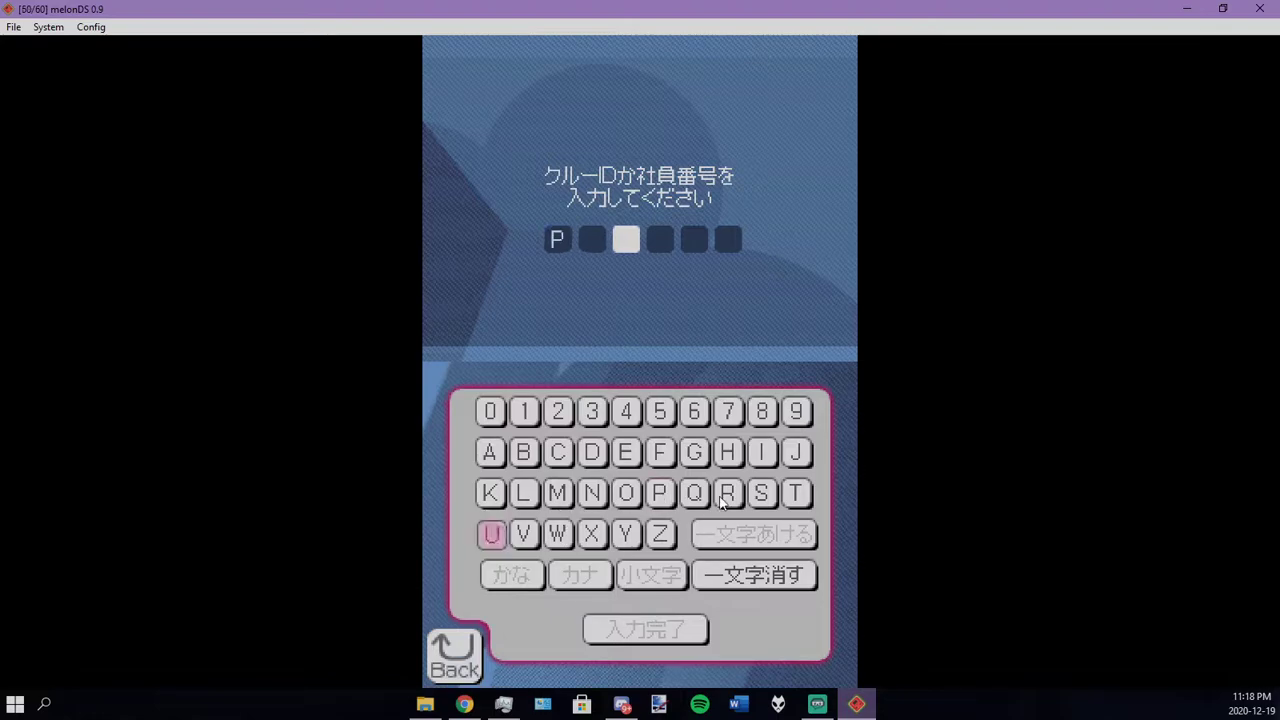
pyautogui.click(727, 493)
pyautogui.click(660, 493)
pyautogui.click(525, 493)
pyautogui.click(592, 411)
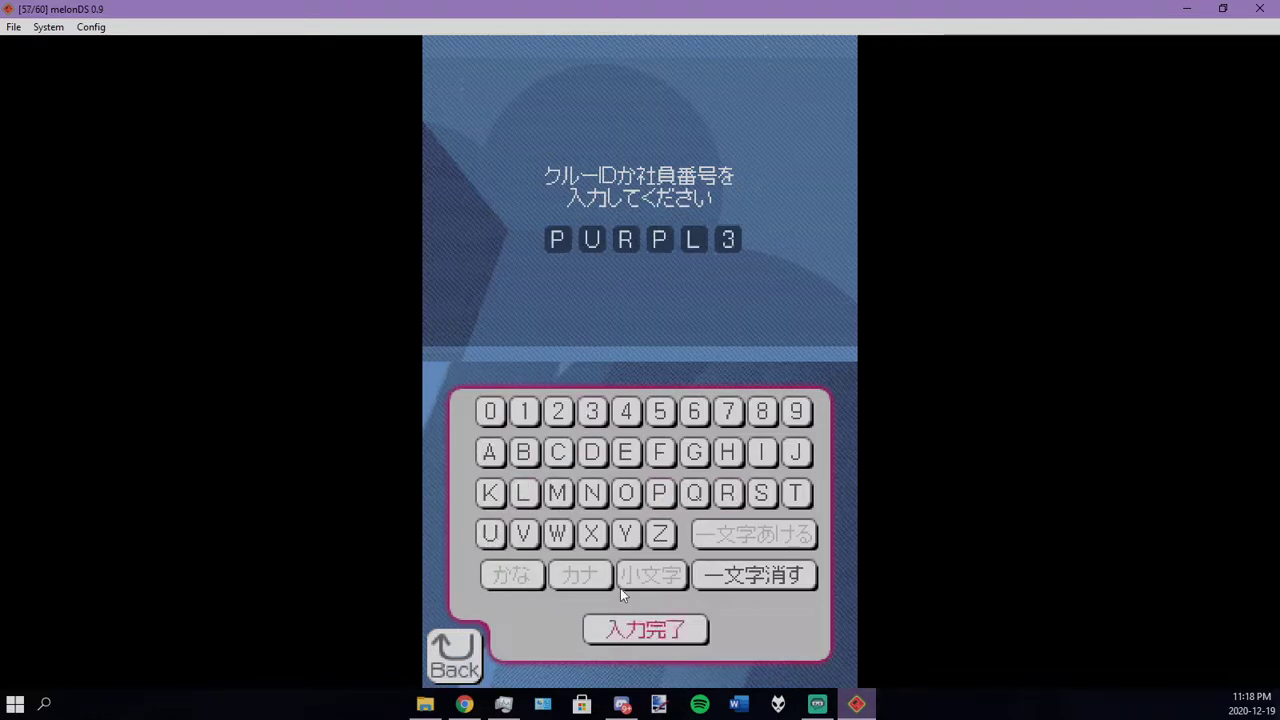
pyautogui.click(635, 629)
pyautogui.click(490, 411)
# Enter the password digits, log in, and open the player's Recognition Chart from My History
pyautogui.click(490, 411)
pyautogui.click(490, 411)
pyautogui.click(490, 411)
pyautogui.click(490, 411)
pyautogui.click(490, 411)
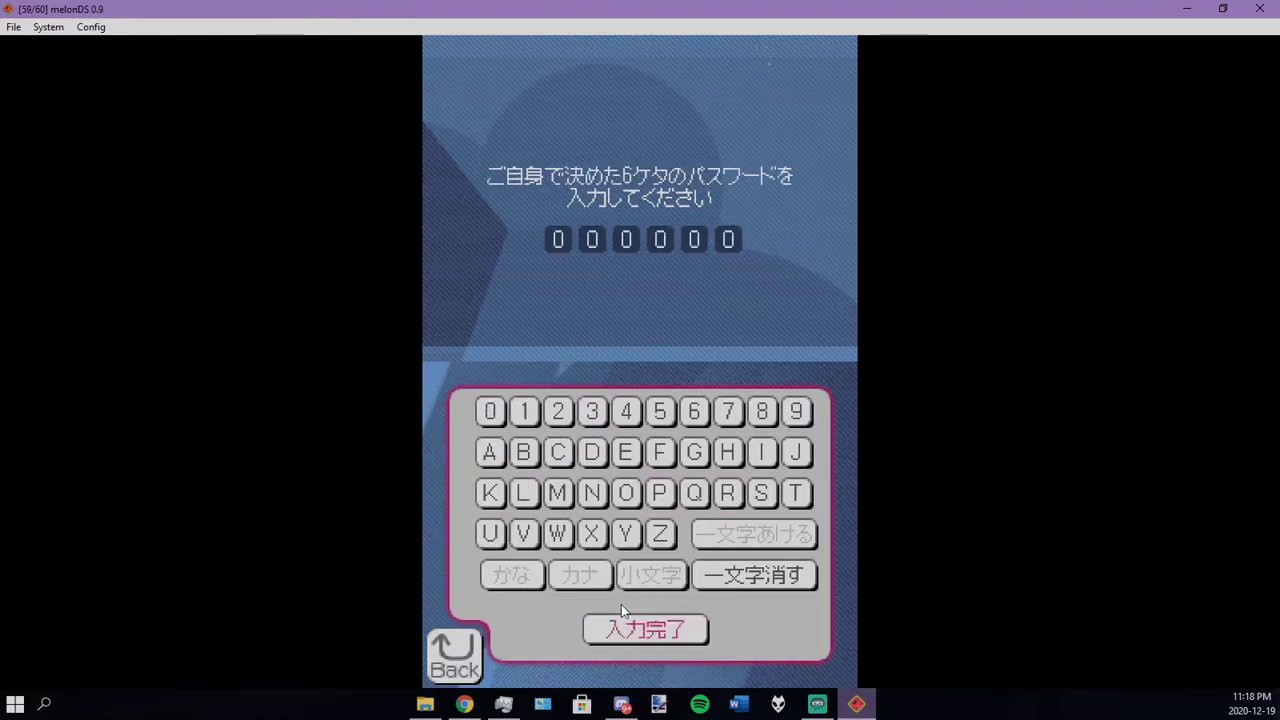
pyautogui.click(621, 625)
pyautogui.click(541, 440)
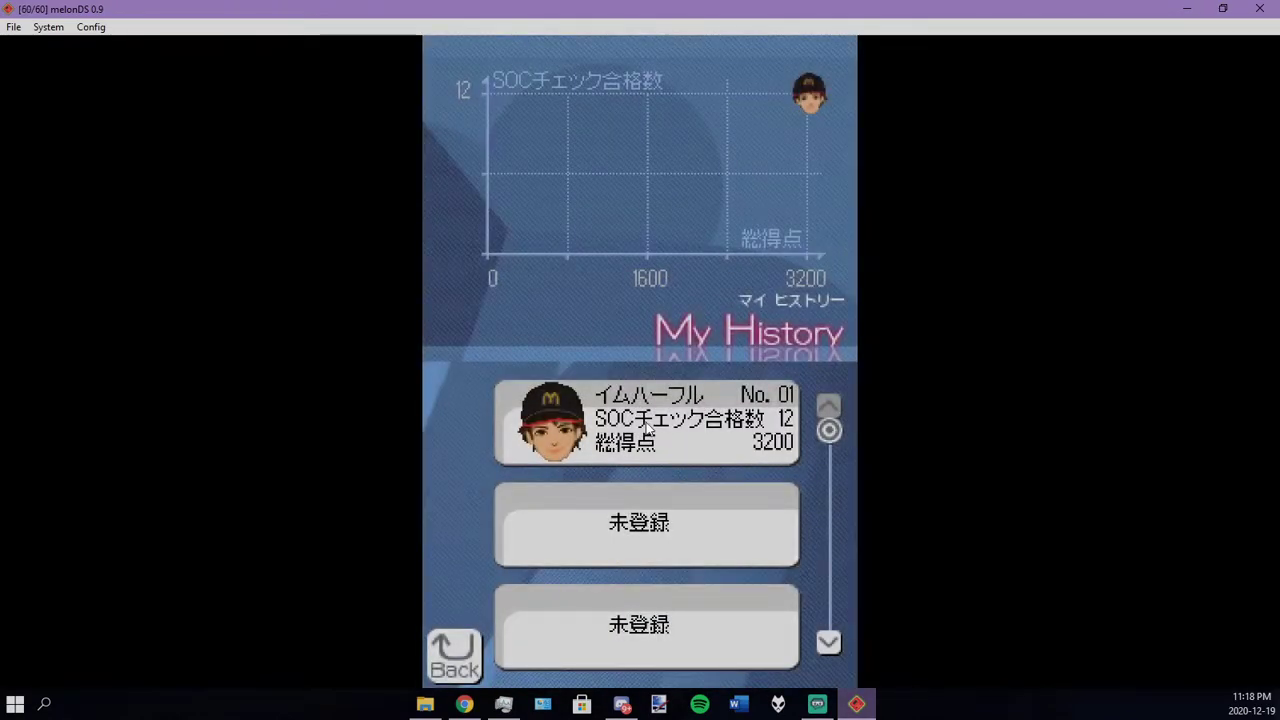
pyautogui.click(646, 429)
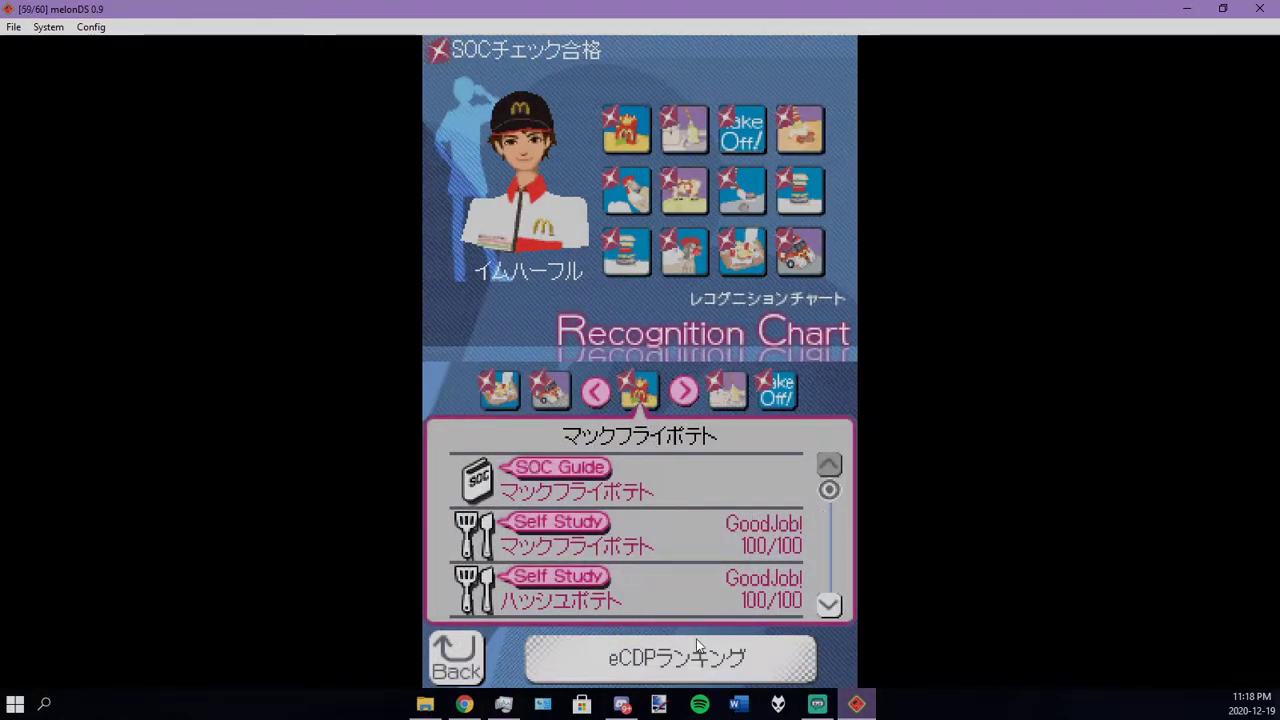
# Advance the Recognition Chart through three skill categories
pyautogui.click(684, 391)
pyautogui.click(684, 391)
pyautogui.click(684, 391)
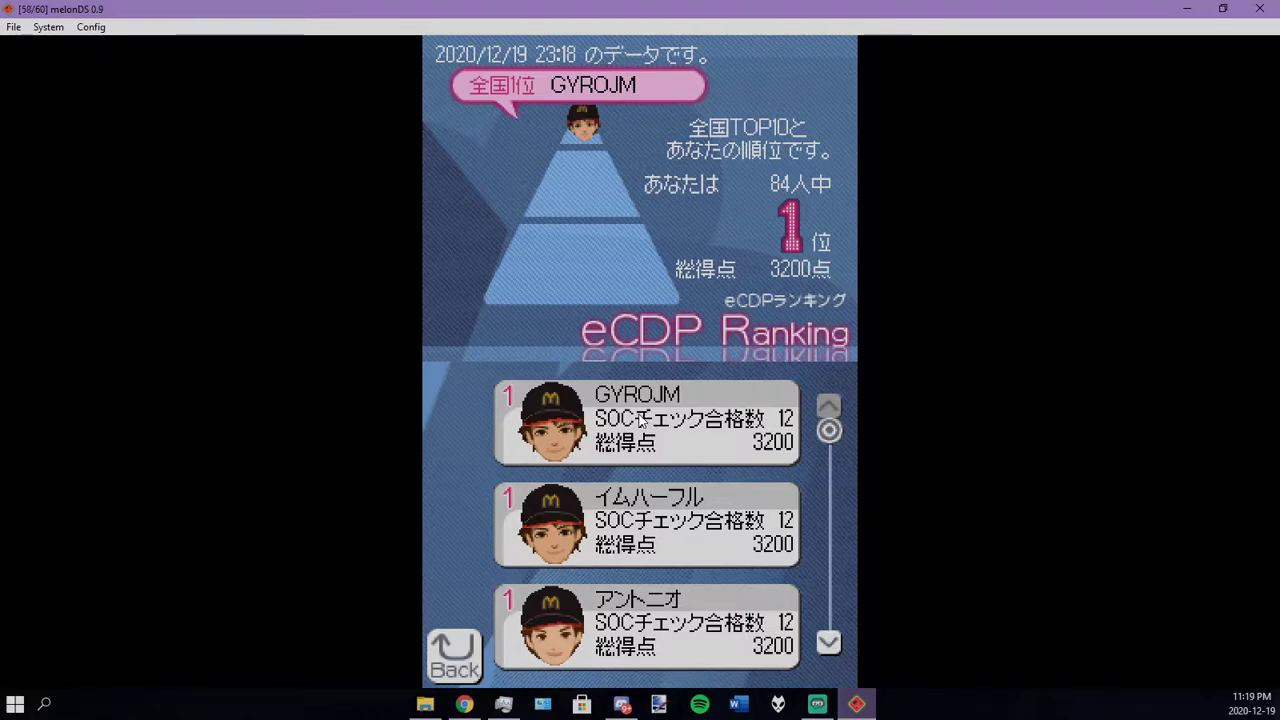
# Scroll the eCDP Ranking list up and down, showing the player 1st of 84 with 3200 points
pyautogui.click(829, 645)
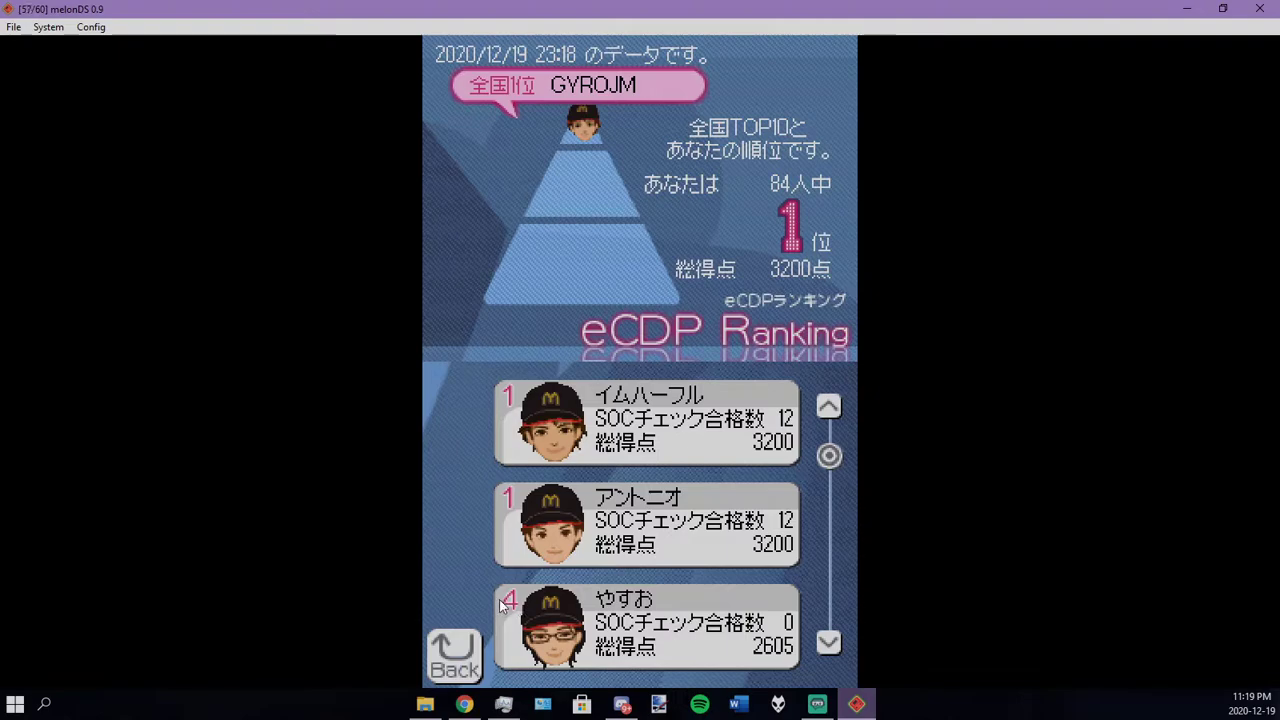
pyautogui.click(827, 408)
pyautogui.click(829, 643)
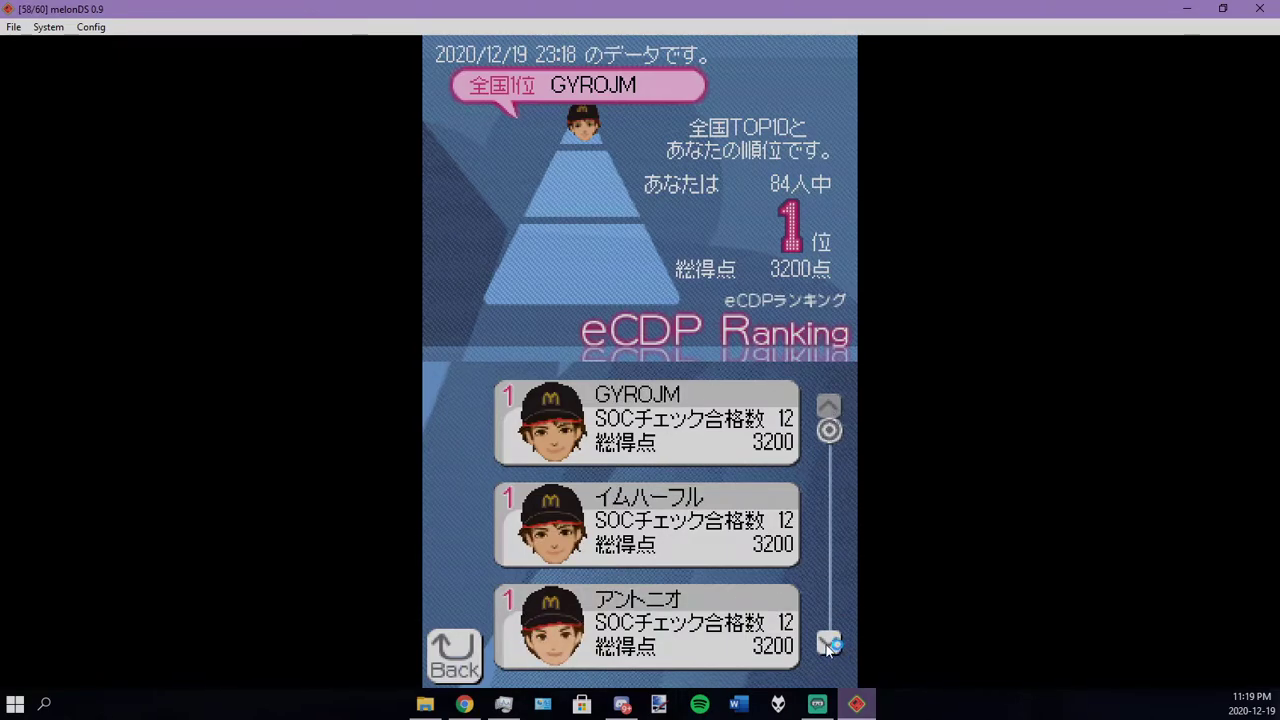
pyautogui.click(829, 408)
pyautogui.click(829, 643)
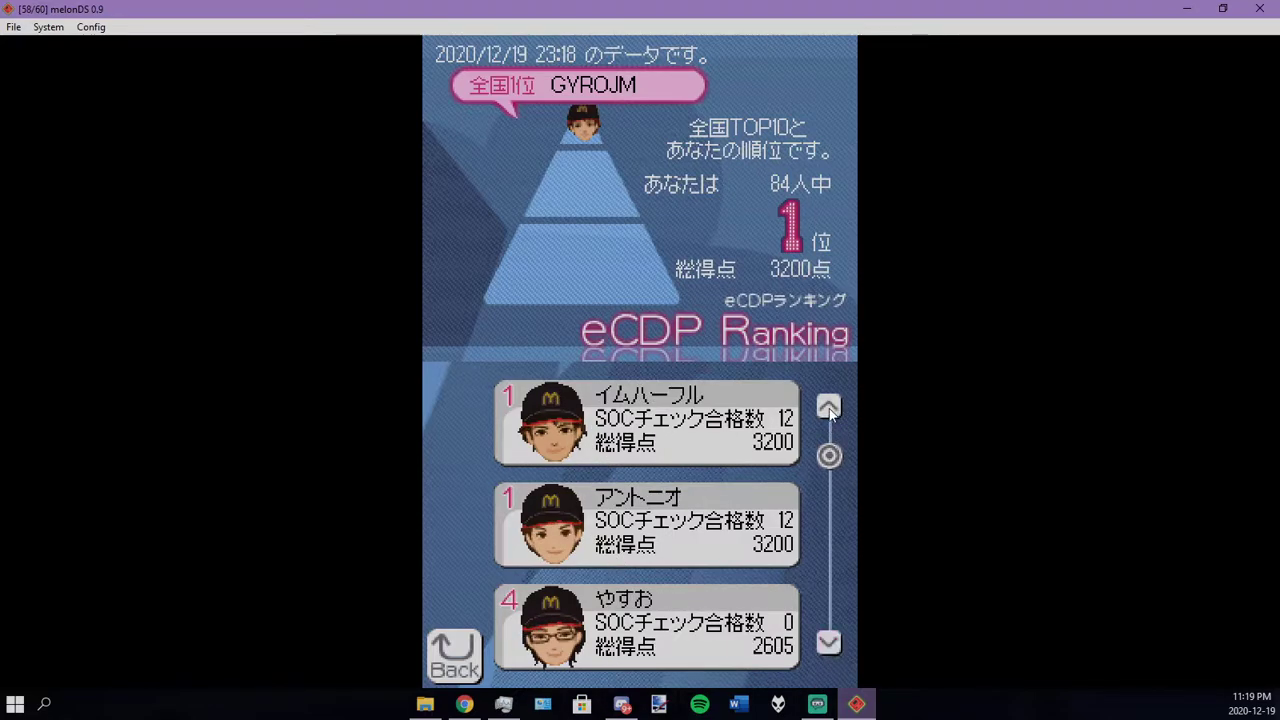
pyautogui.click(829, 410)
pyautogui.click(831, 645)
pyautogui.click(829, 645)
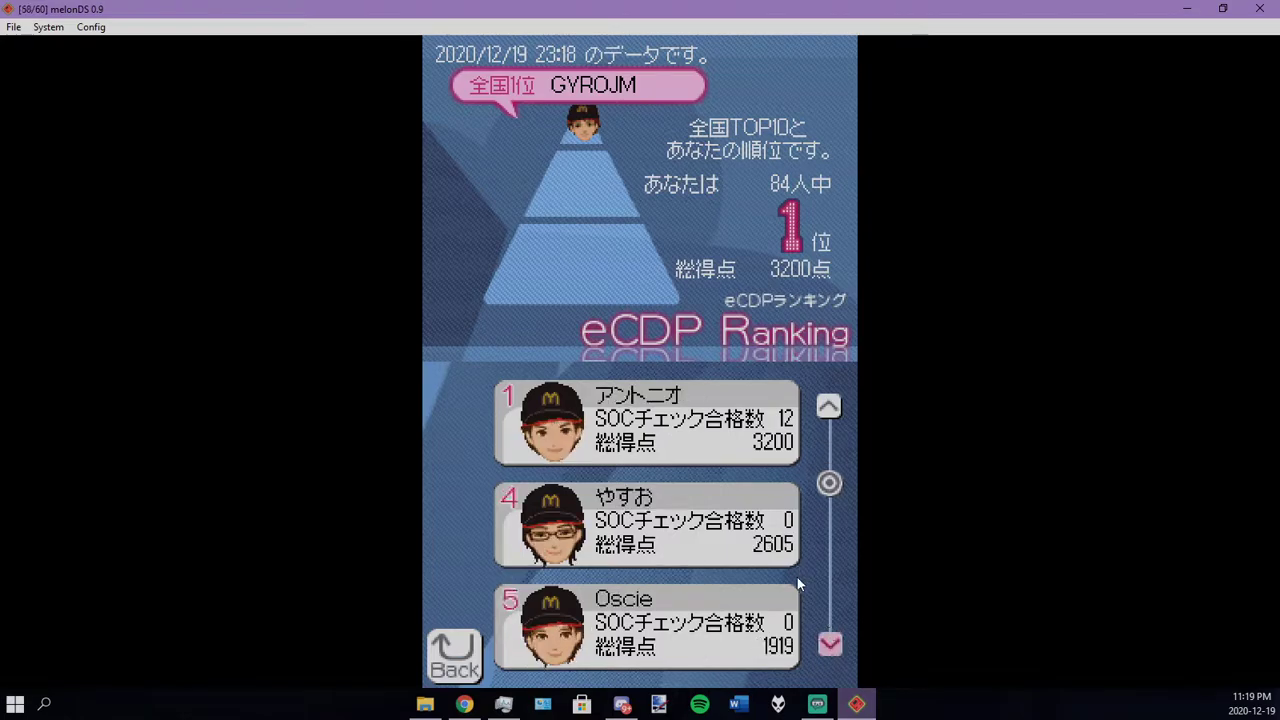
pyautogui.click(826, 416)
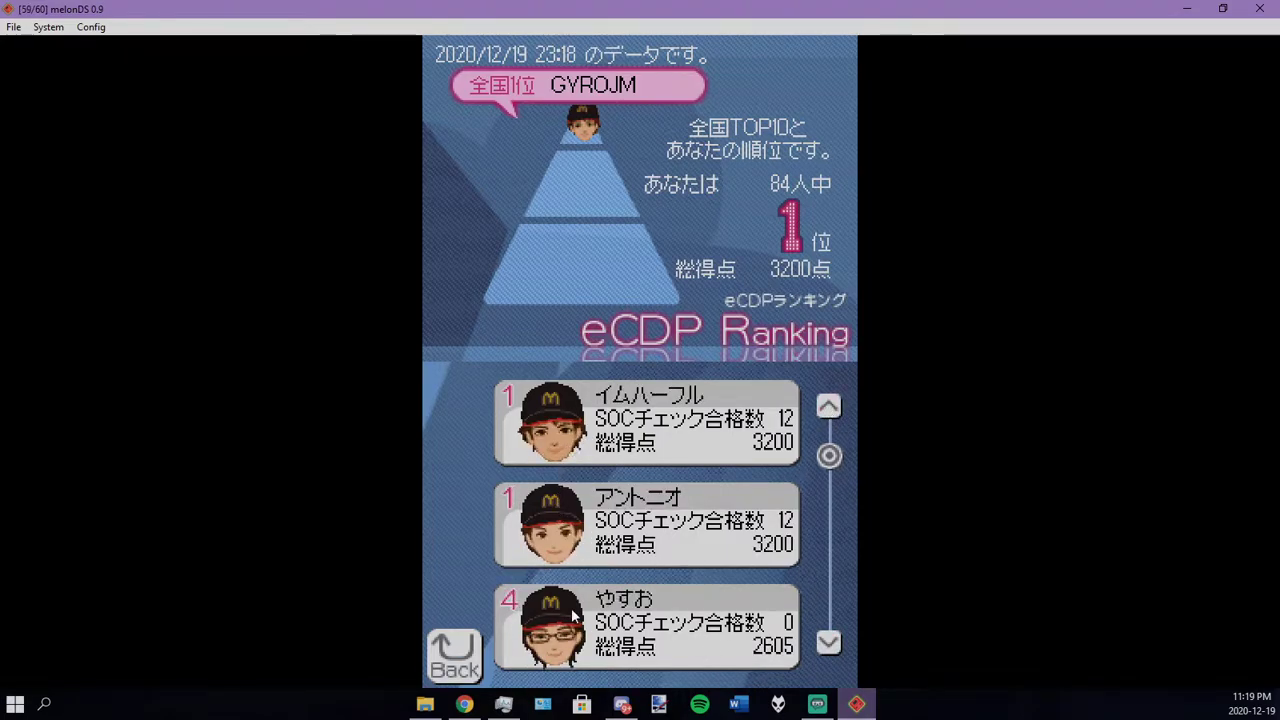
pyautogui.press('Up')
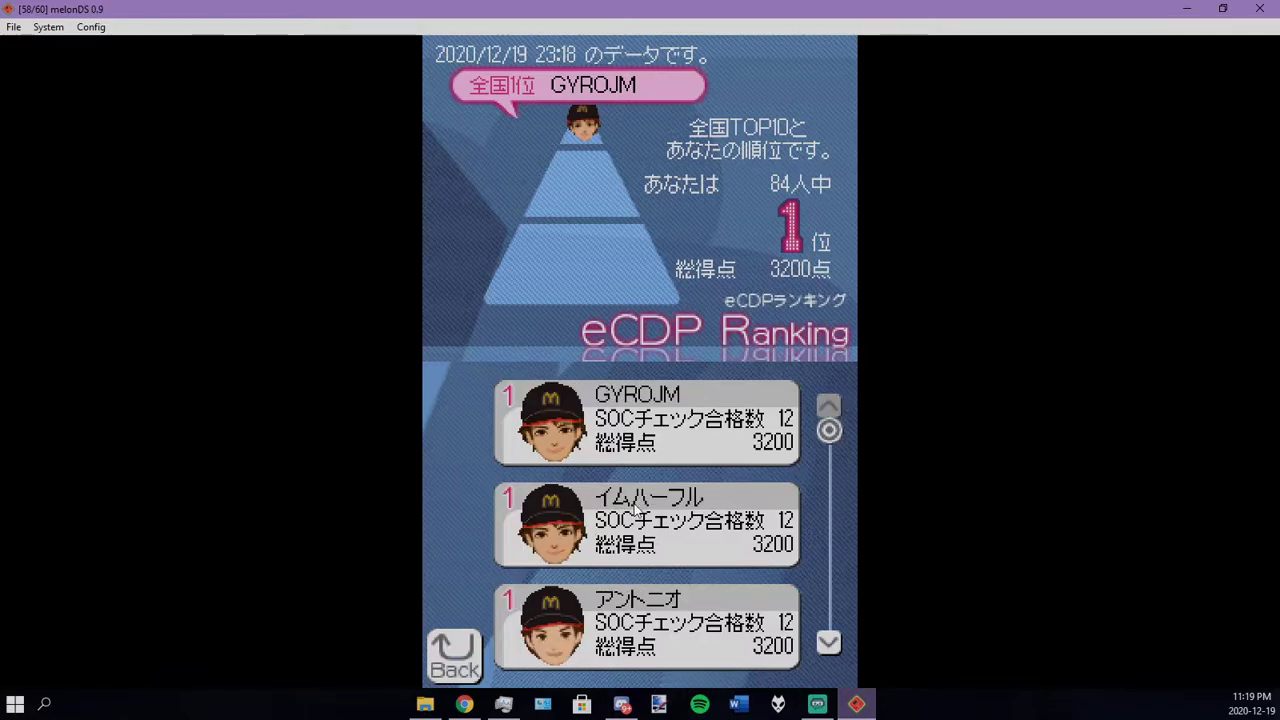
pyautogui.click(827, 648)
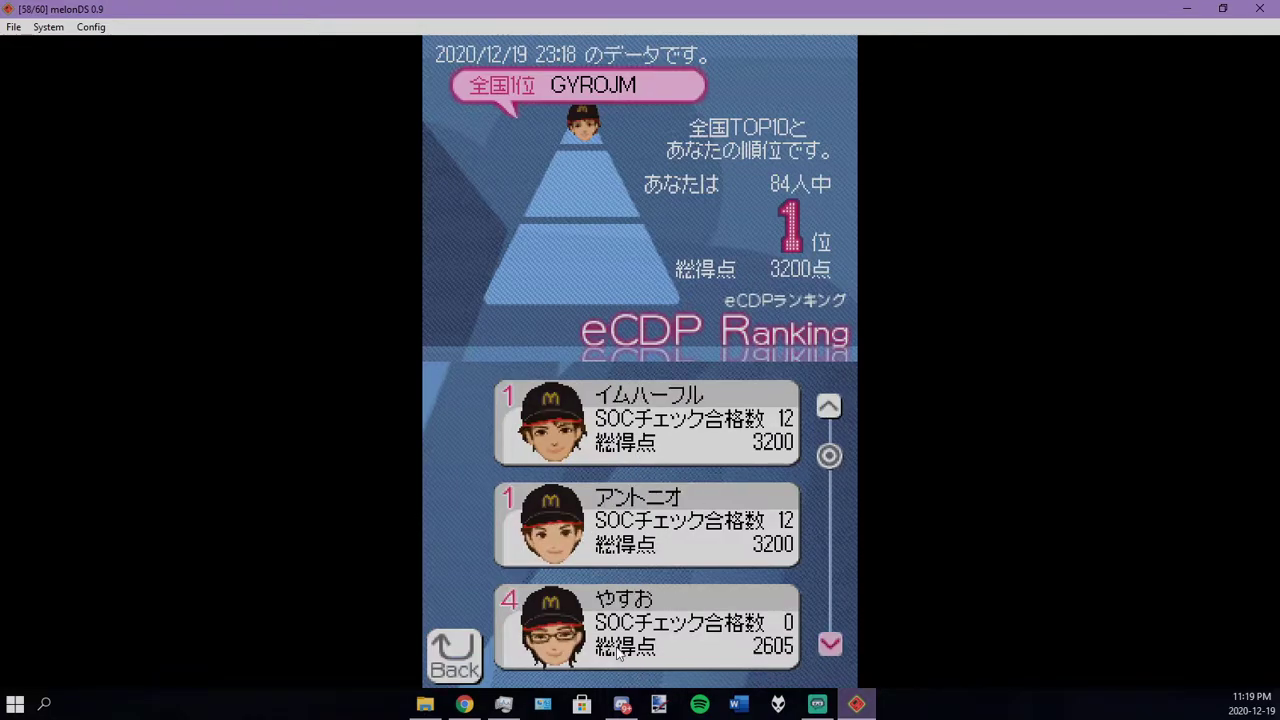
pyautogui.click(826, 407)
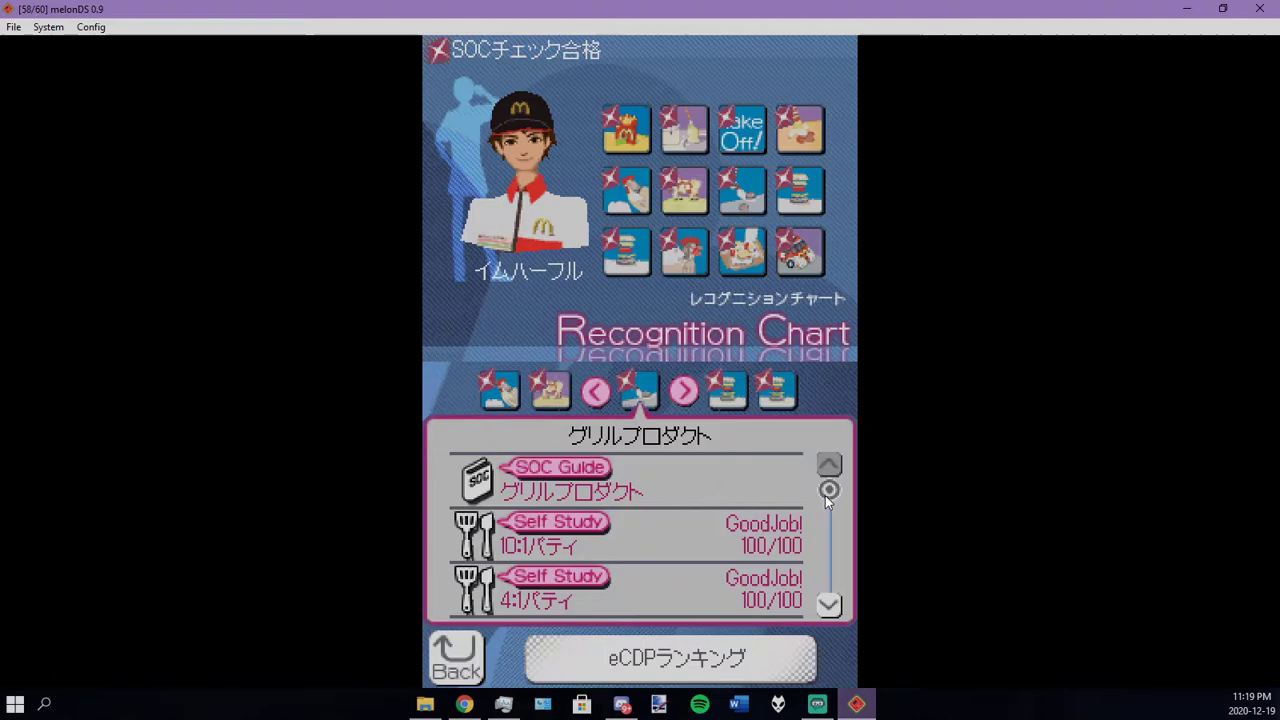
# Go back to My History and reopen the player card's Recognition Chart at マックフライポテト
pyautogui.moveTo(825, 495)
pyautogui.mouseDown()
pyautogui.moveTo(829, 564)
pyautogui.moveTo(800, 435)
pyautogui.mouseUp()
pyautogui.click(689, 396)
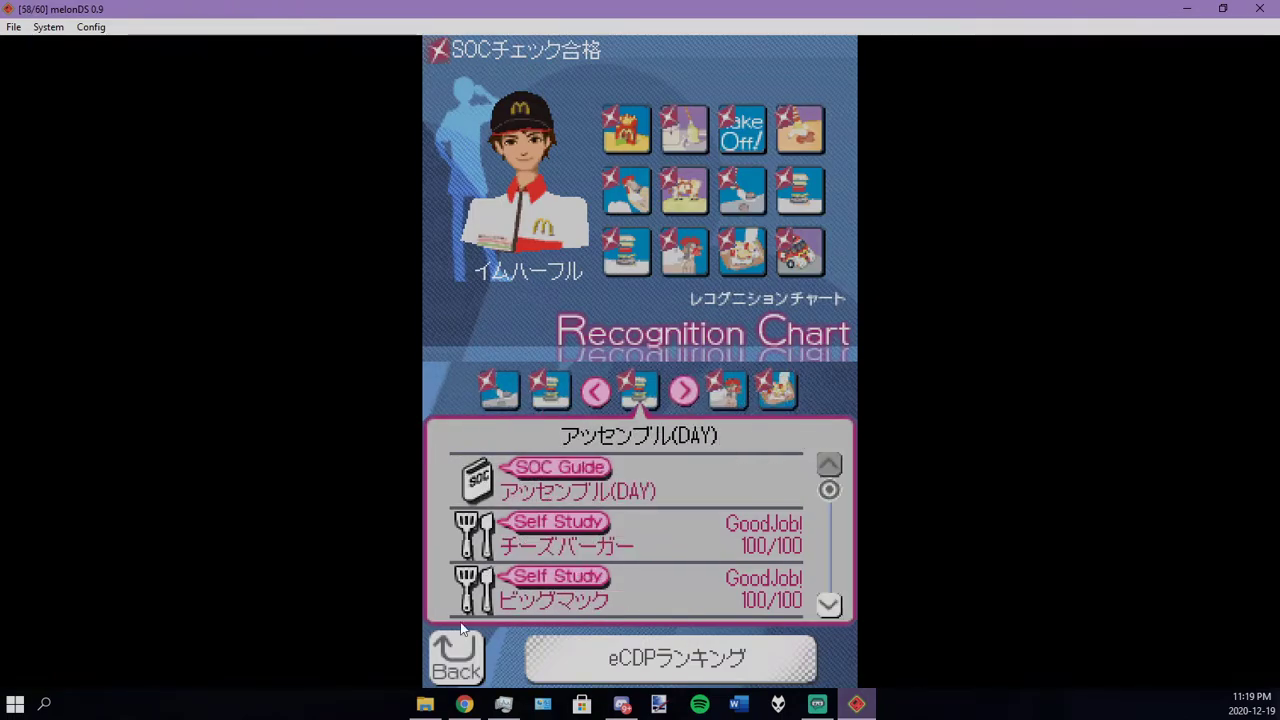
pyautogui.click(473, 639)
pyautogui.click(587, 424)
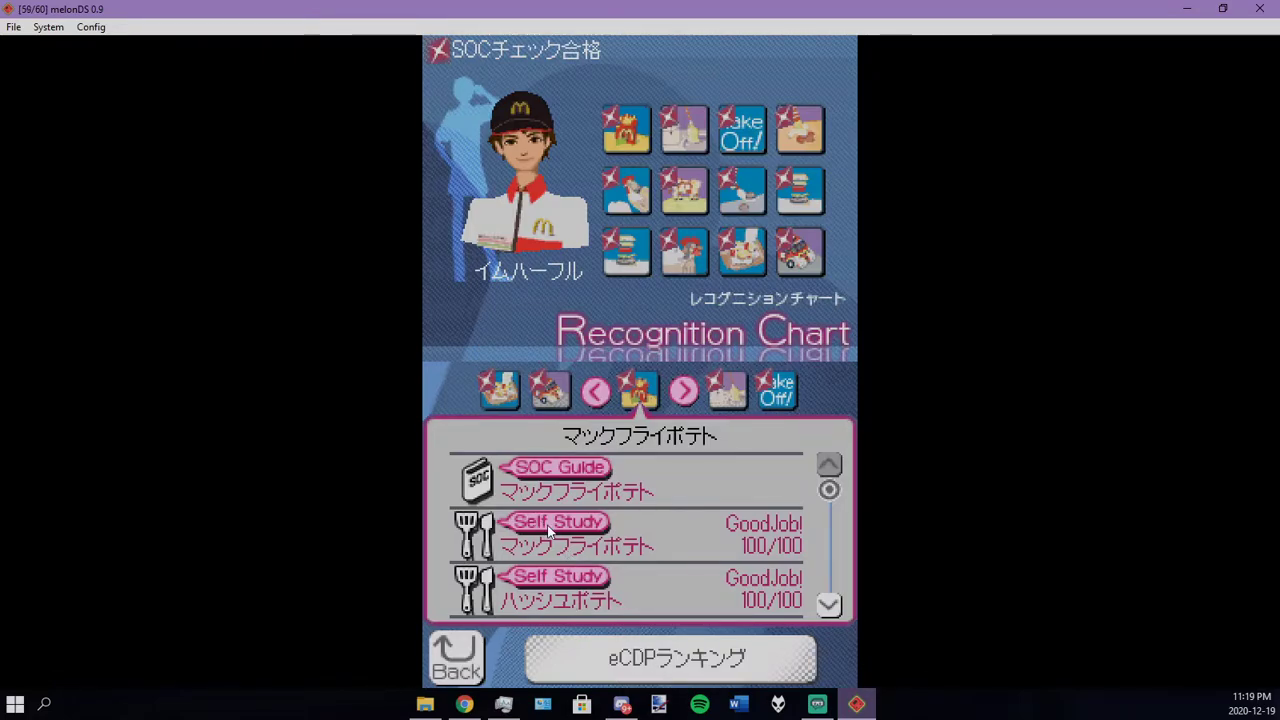
# Open eCDPランキング to show the player 1st of 84 with 3200 points, dated 2020/12/19
pyautogui.click(606, 665)
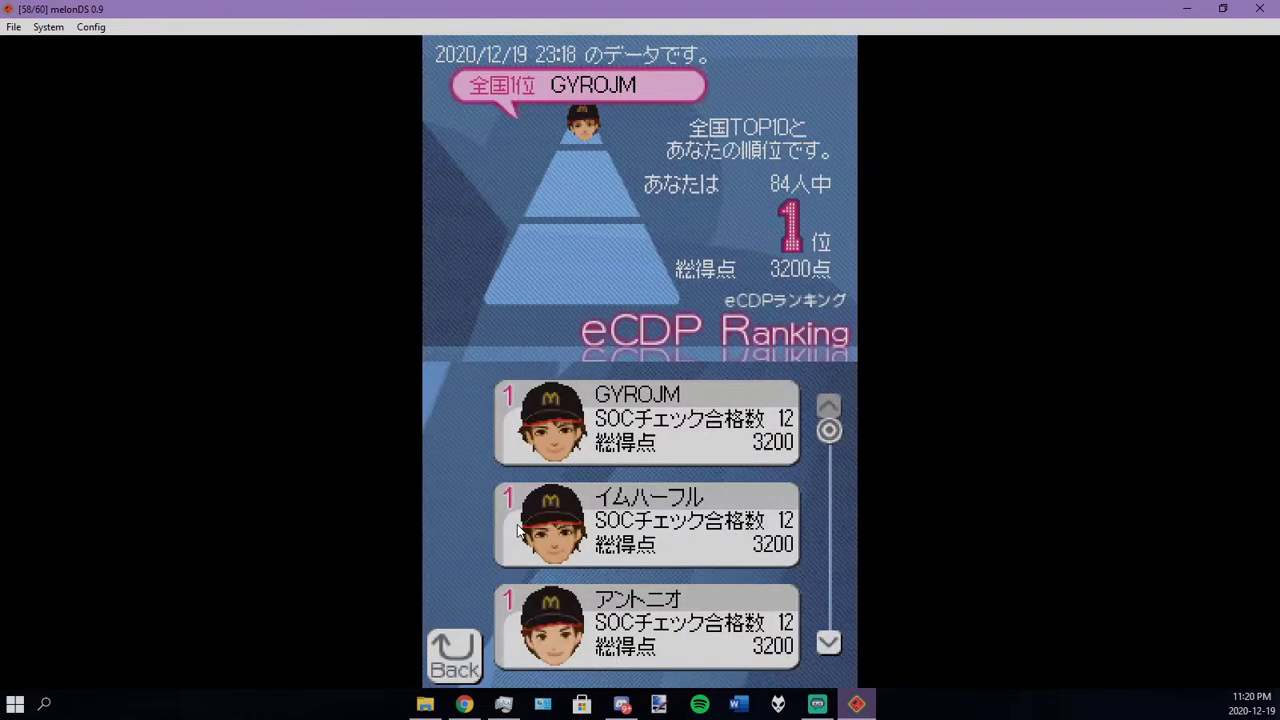